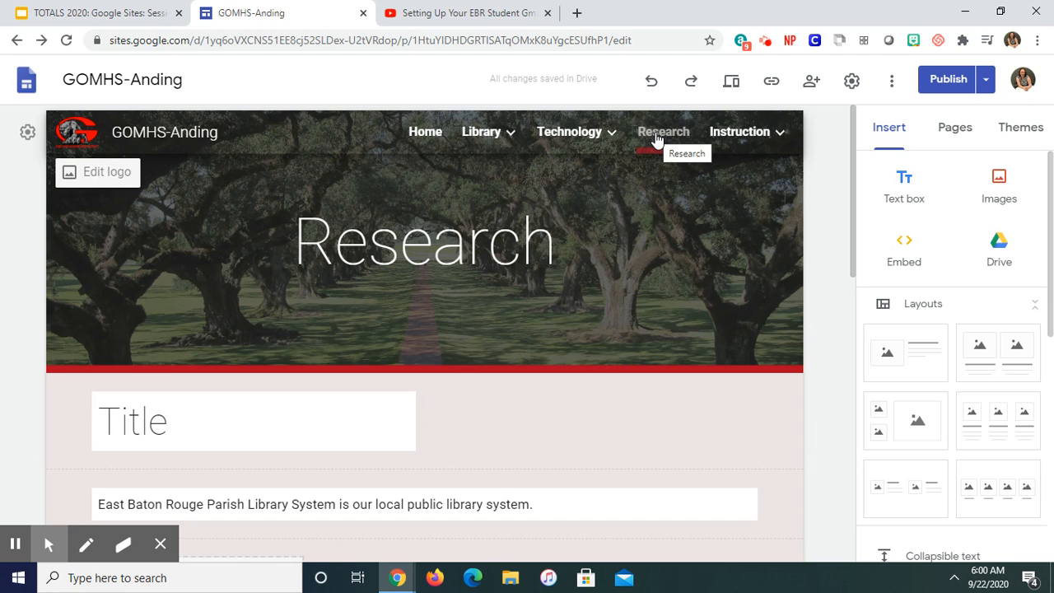
Step: Show the site's page list and collapse the Instruction, Technology and Library page groups
mouse_move(484, 139)
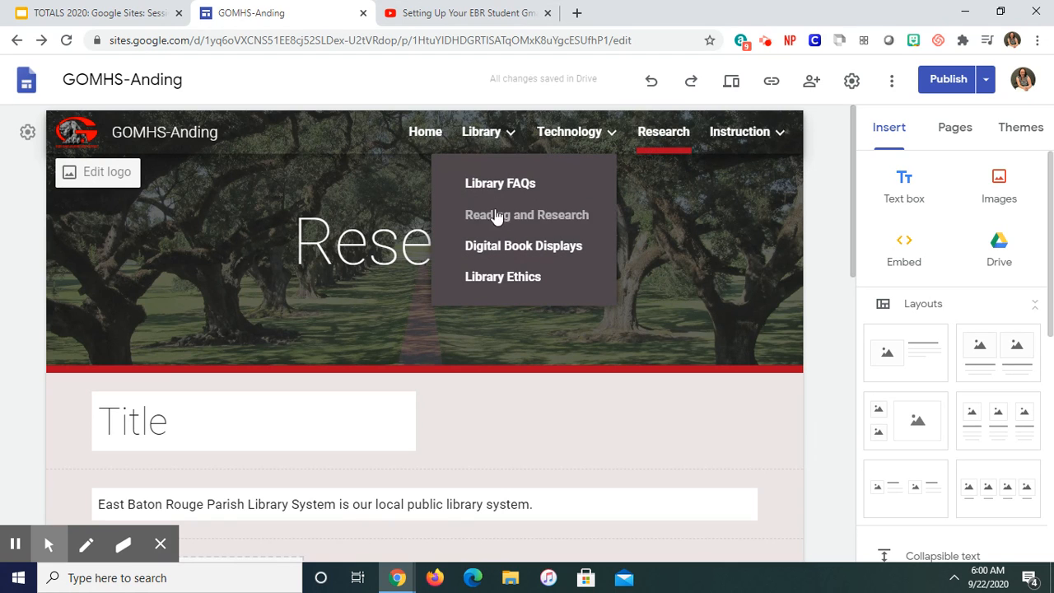
mouse_move(564, 130)
mouse_move(728, 135)
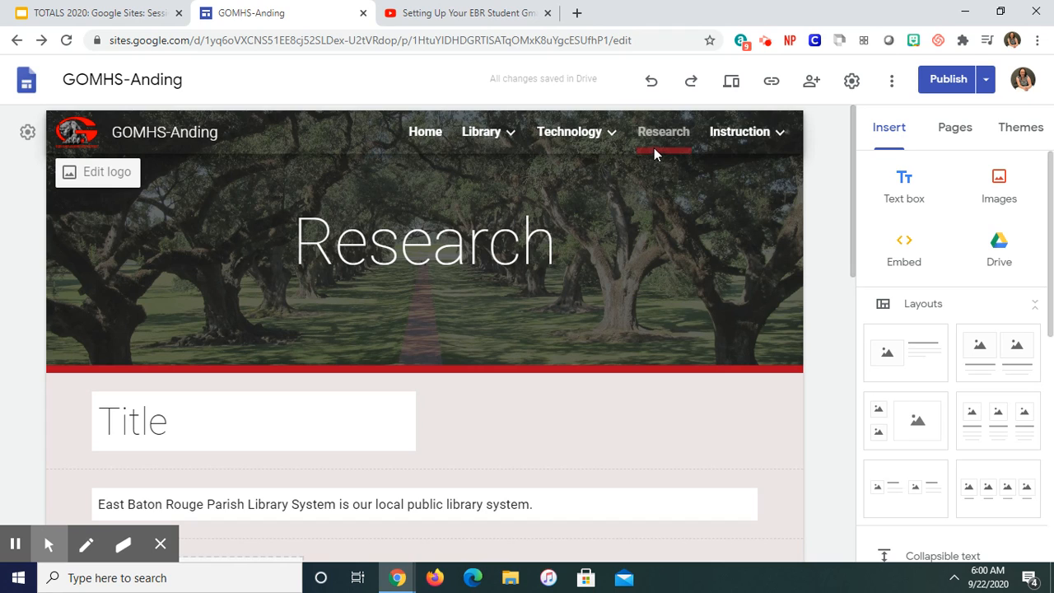
left_click(951, 136)
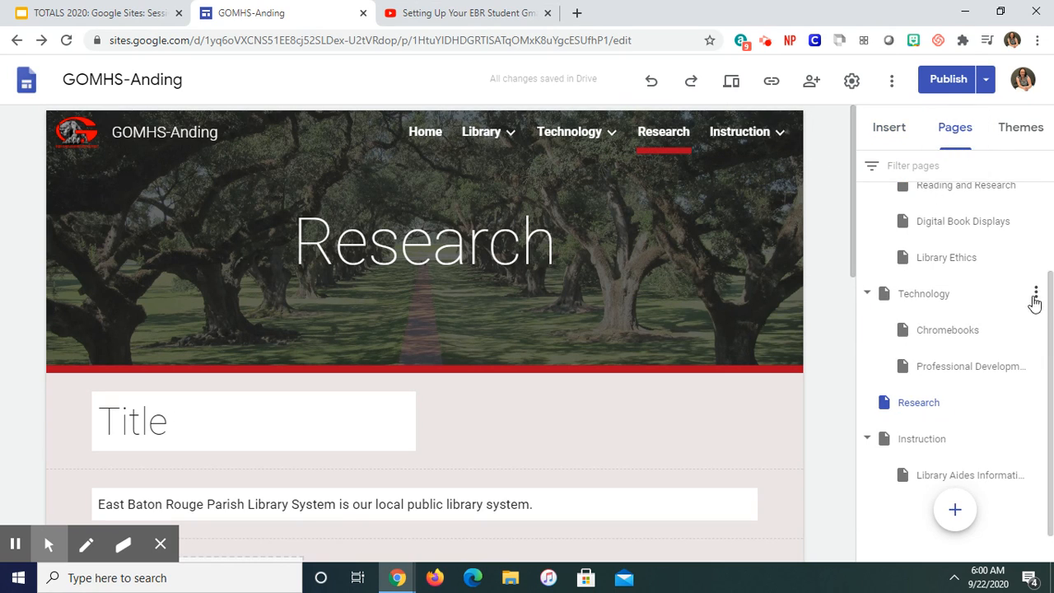
left_click(866, 439)
left_click(868, 294)
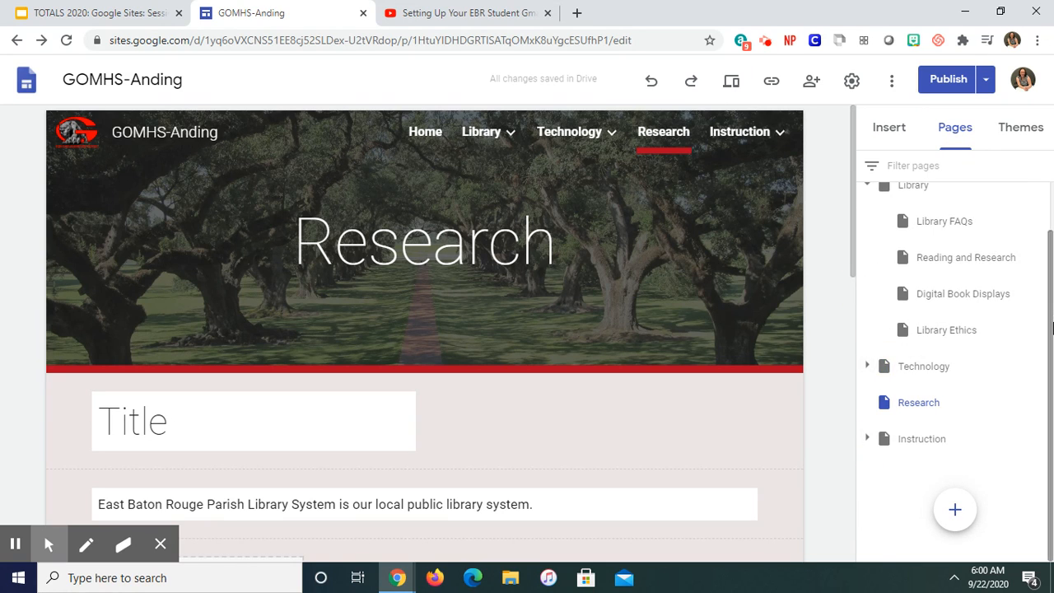
scroll(1021, 239, "up", 2)
left_click(867, 238)
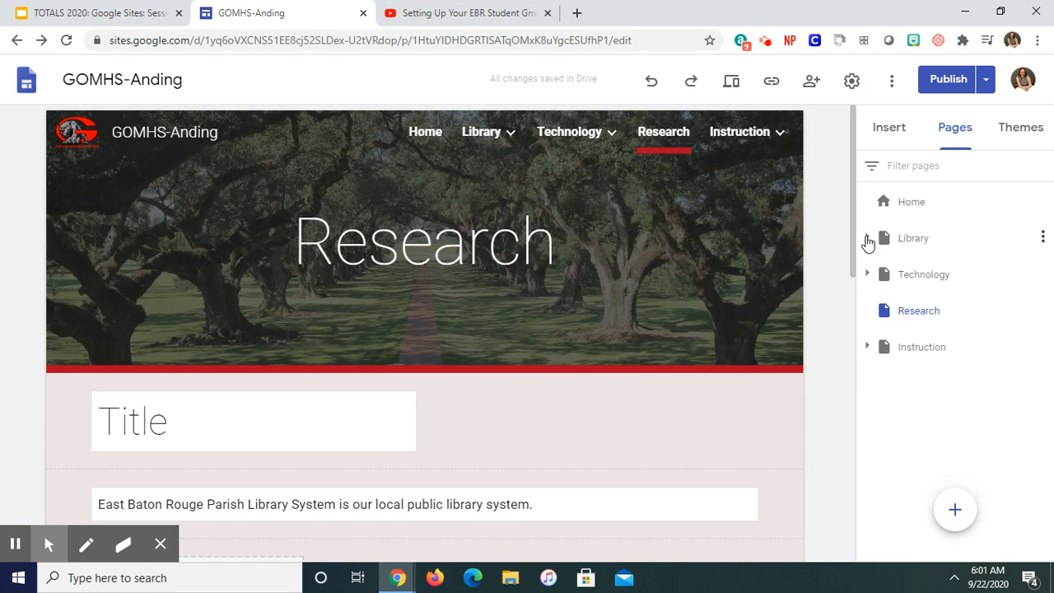
Step: Delete the Research page from the site
mouse_move(617, 147)
left_click(1043, 311)
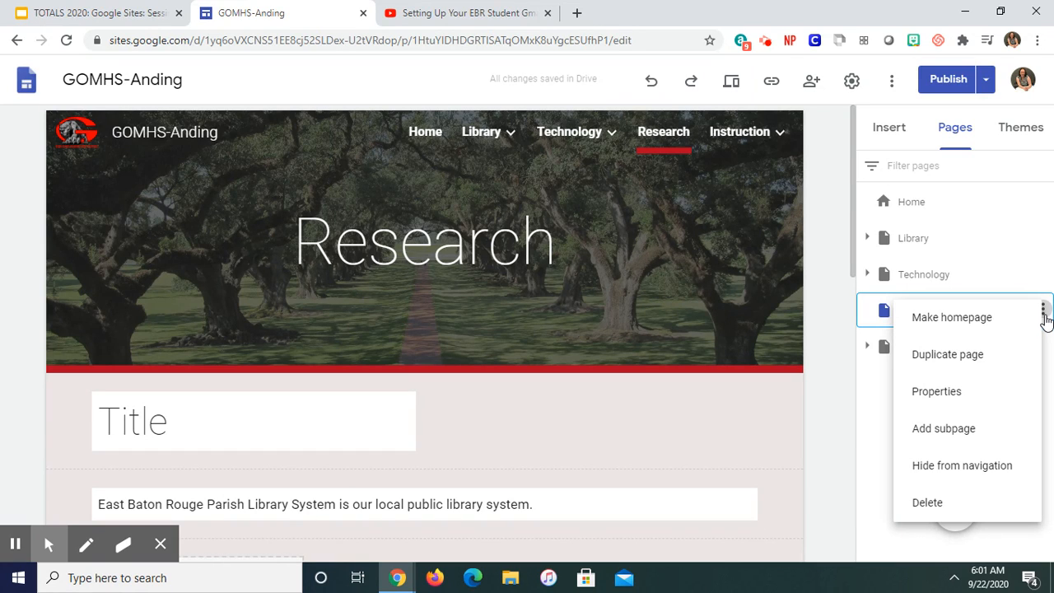
left_click(921, 505)
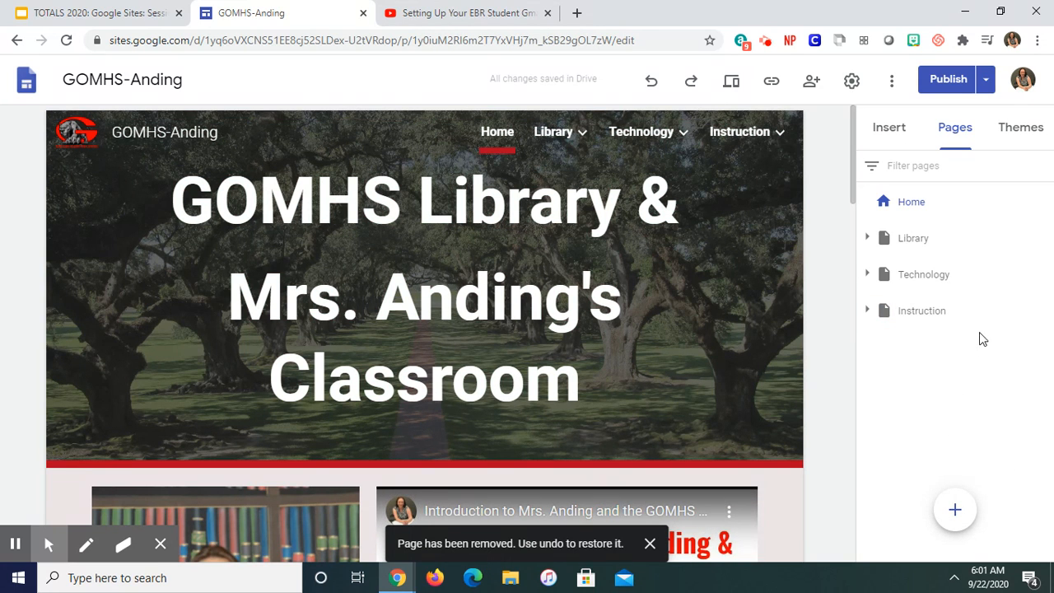
Step: Create a new page named Demo and place it after Instruction at the end of the page order
mouse_move(951, 512)
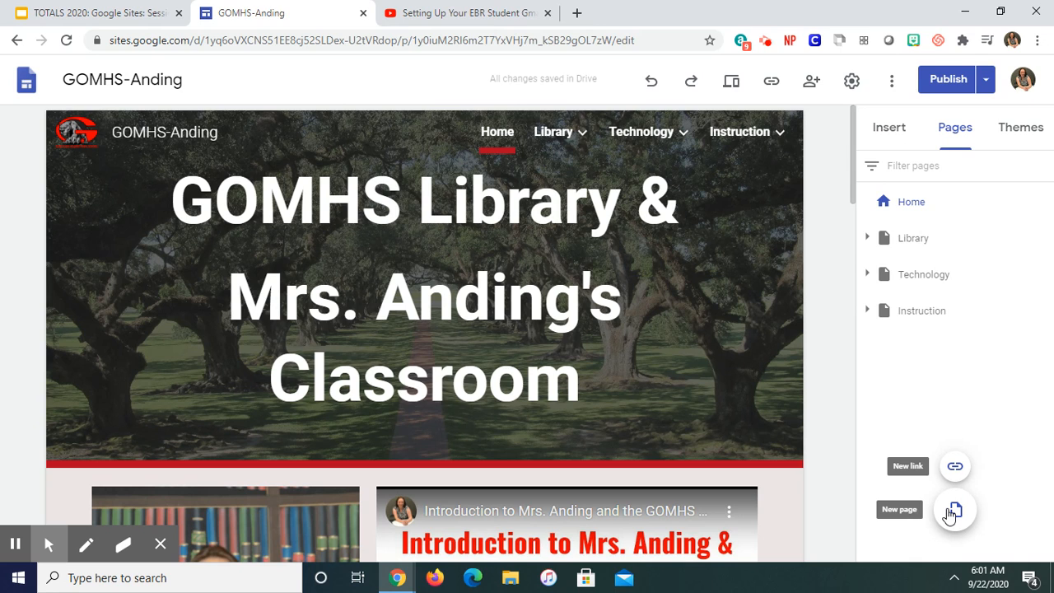
left_click(954, 512)
type("Demo")
left_click(826, 322)
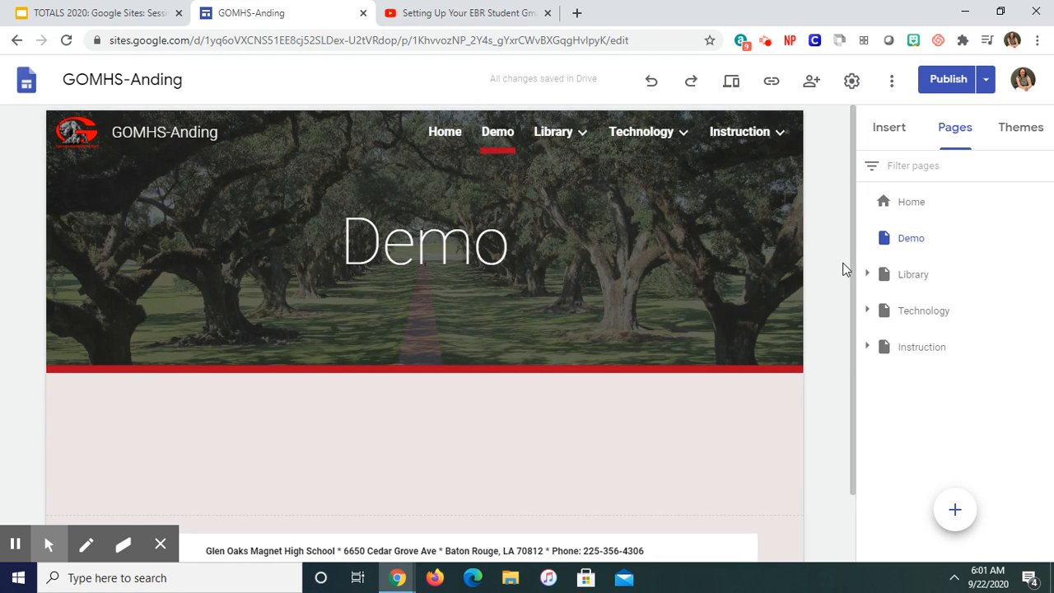
left_click_drag(893, 239, 876, 372)
left_click_drag(879, 249, 859, 376)
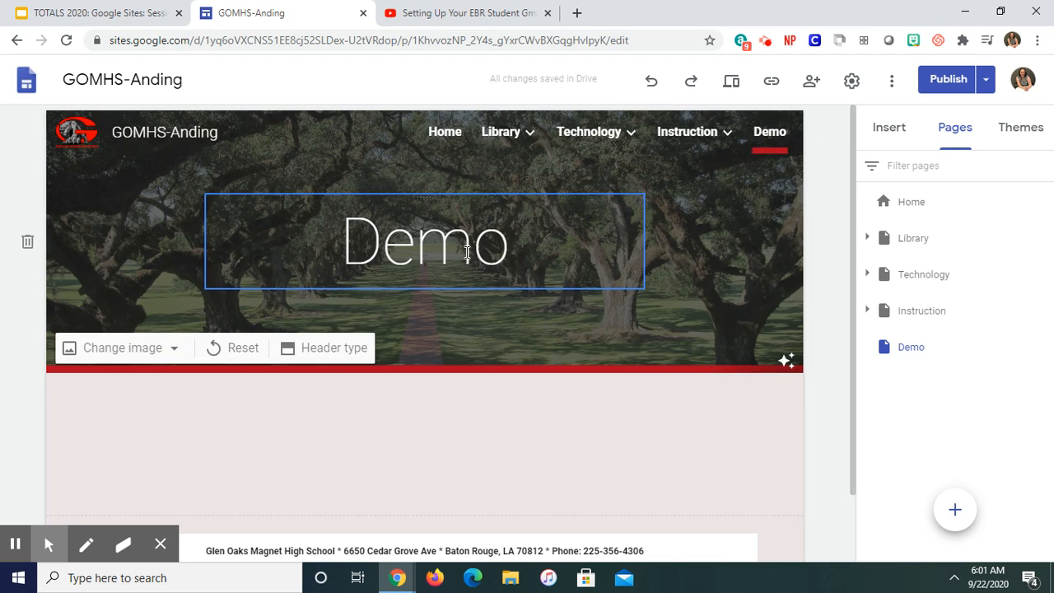
Step: Replace the title text in the Demo page's header with Research
left_click(511, 246)
left_click_drag(510, 245, 322, 250)
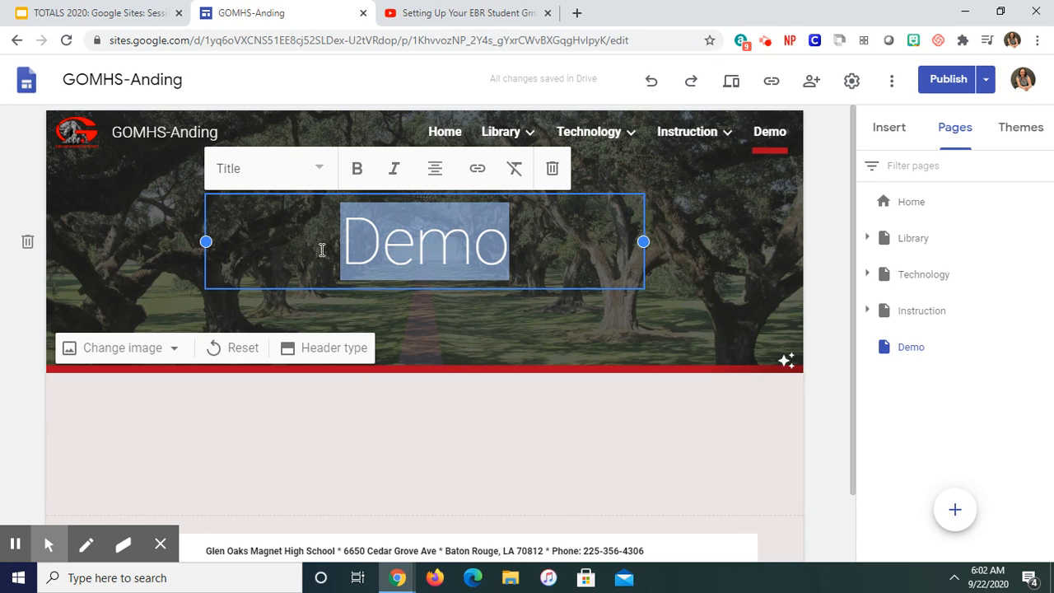
type("Research")
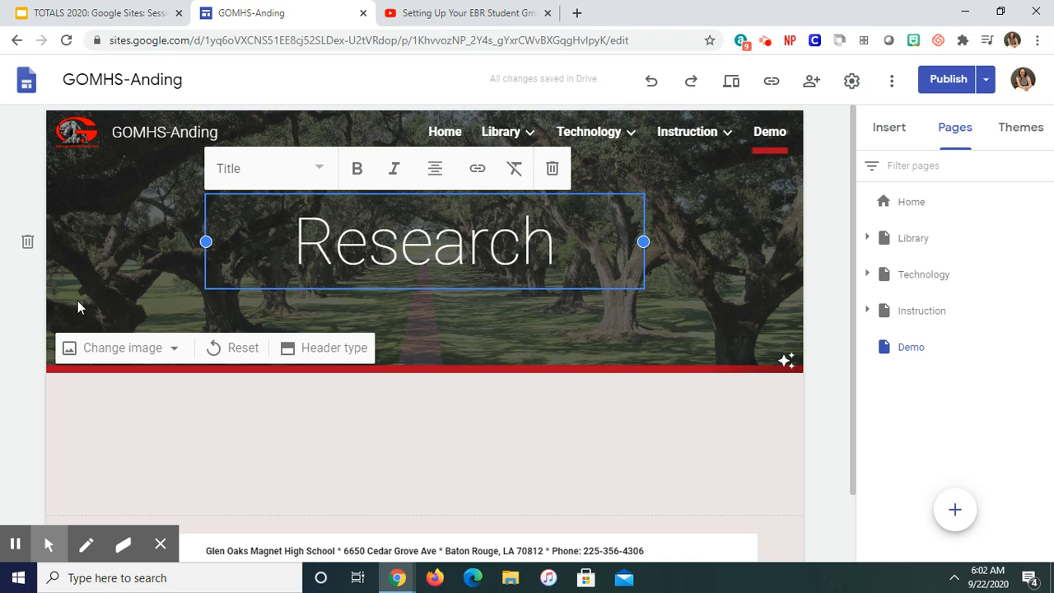
left_click(17, 303)
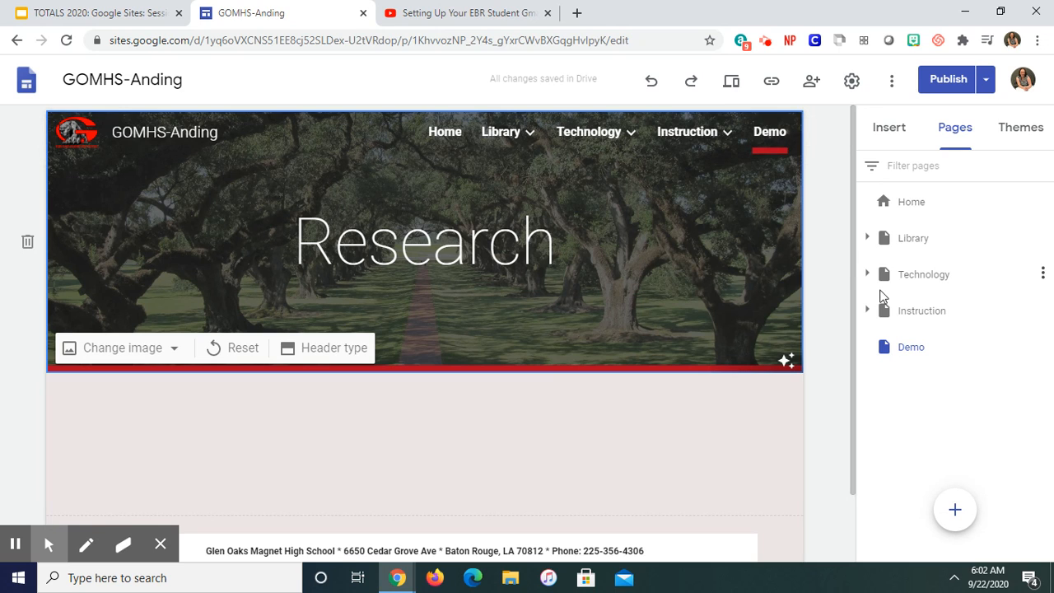
Step: Rename the Demo page as Research in the page list and check the site's navigation submenus
double_click(935, 347)
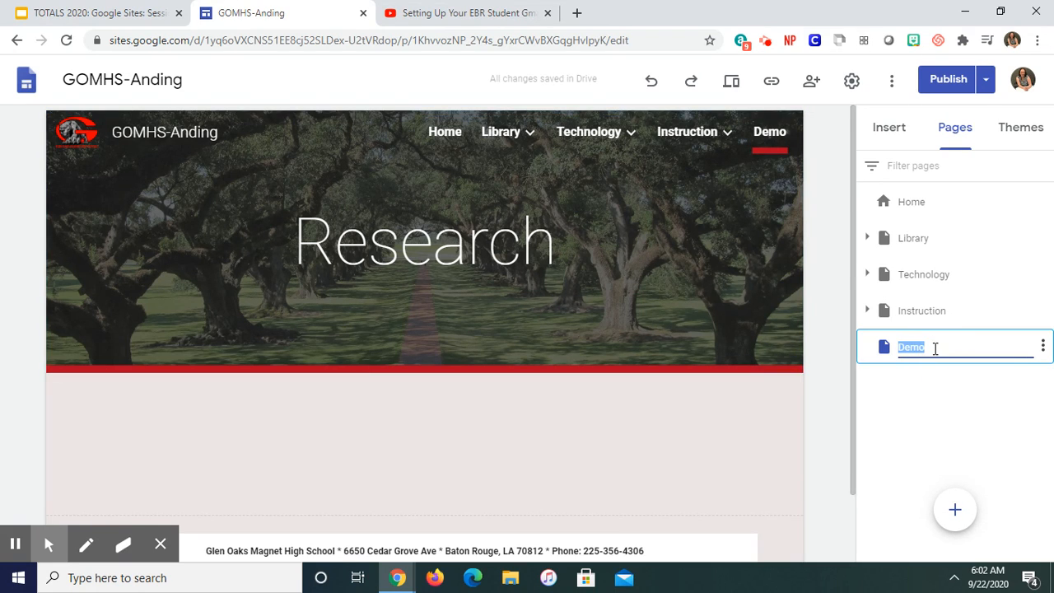
type("Research")
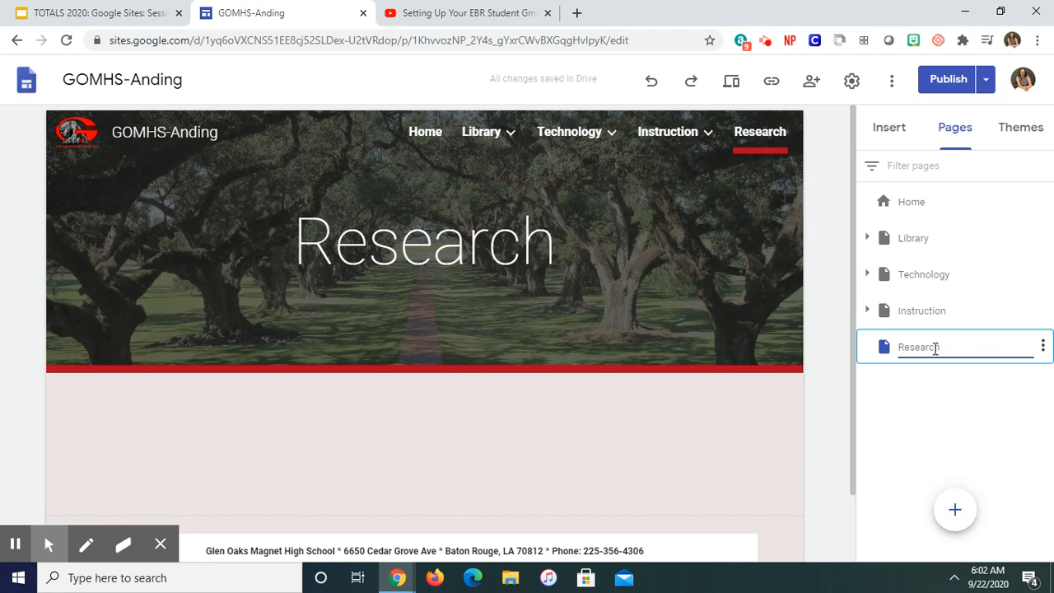
left_click(818, 297)
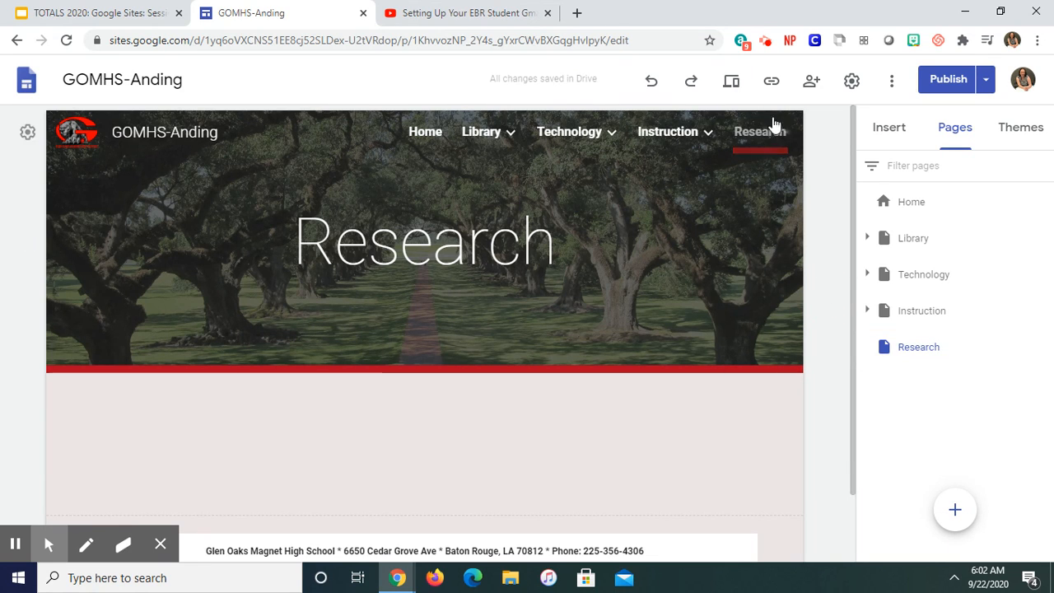
mouse_move(678, 121)
mouse_move(483, 134)
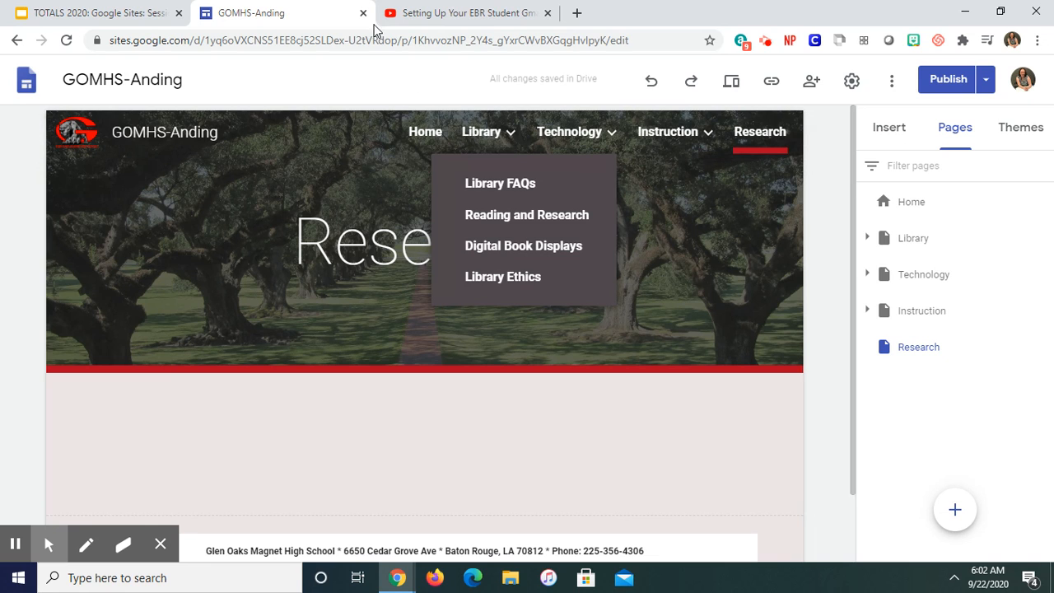
Step: Switch to the Google Sites: Session II presentation and start the slideshow from slide 6, Updating the Web Pages
left_click(111, 15)
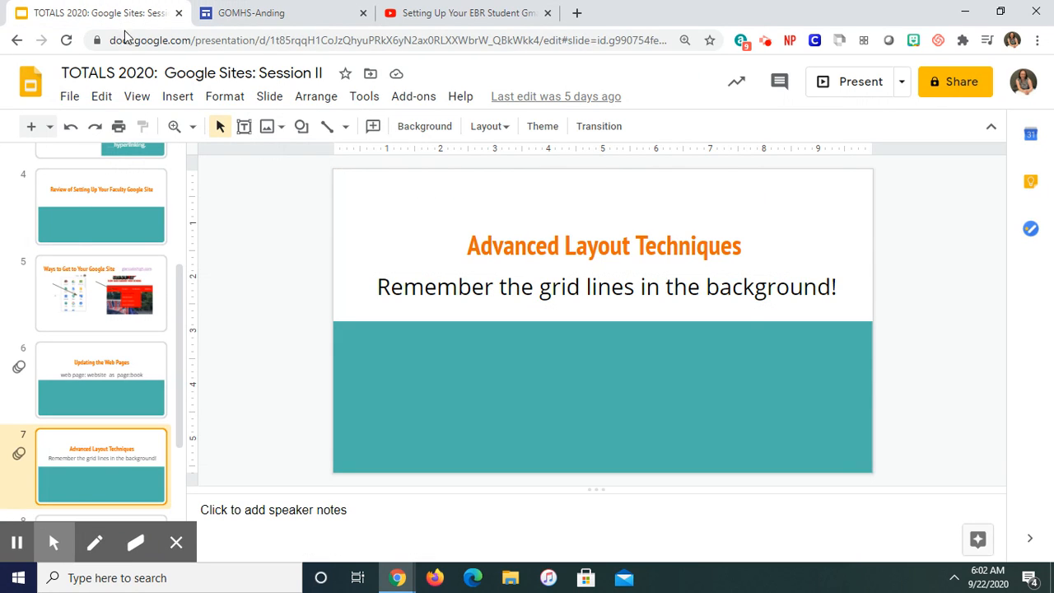
left_click(90, 220)
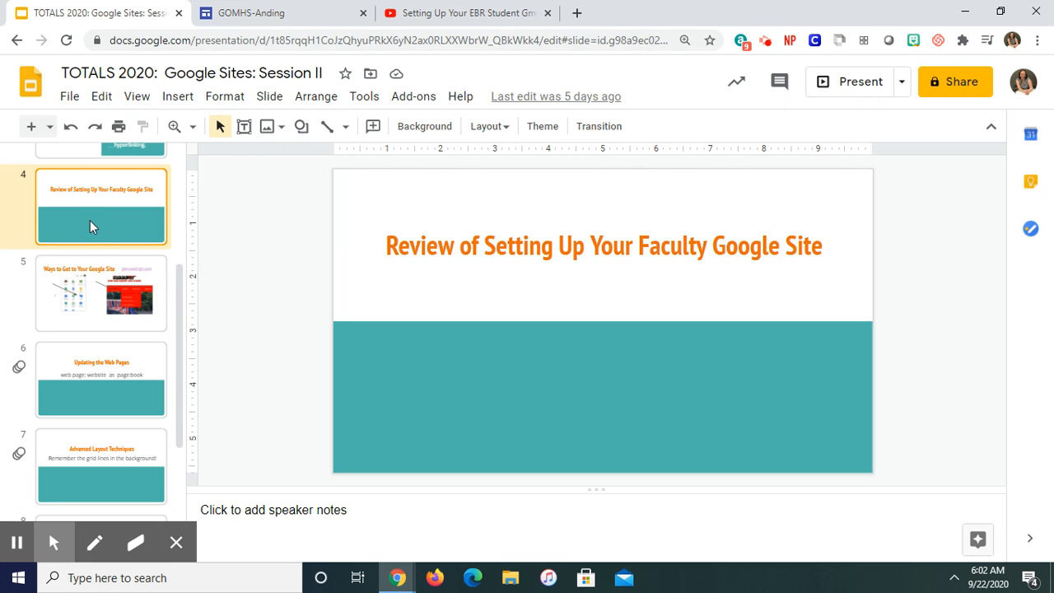
left_click(87, 319)
left_click(93, 368)
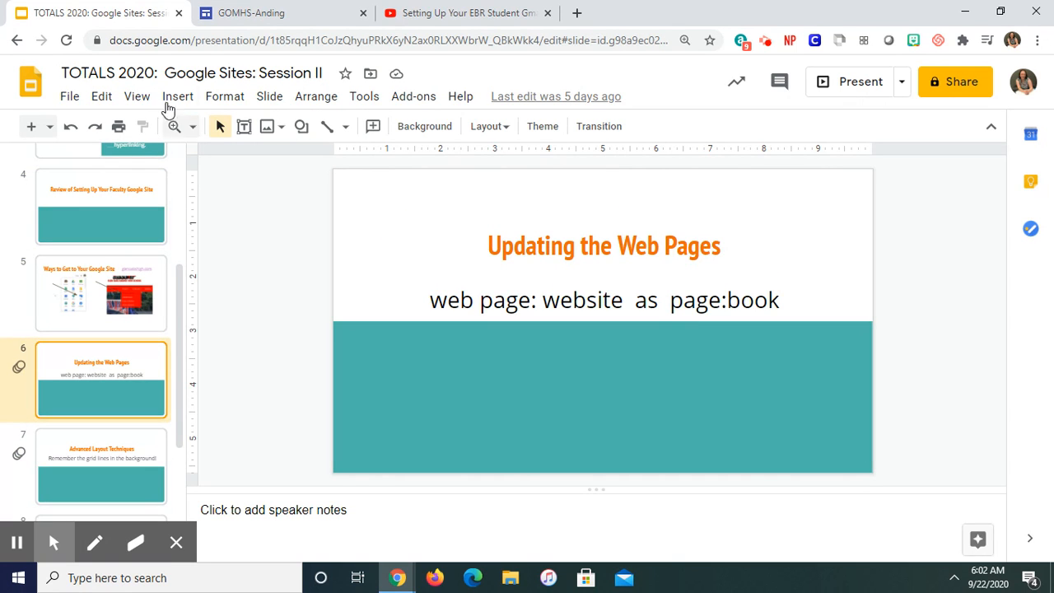
left_click(136, 96)
left_click(157, 126)
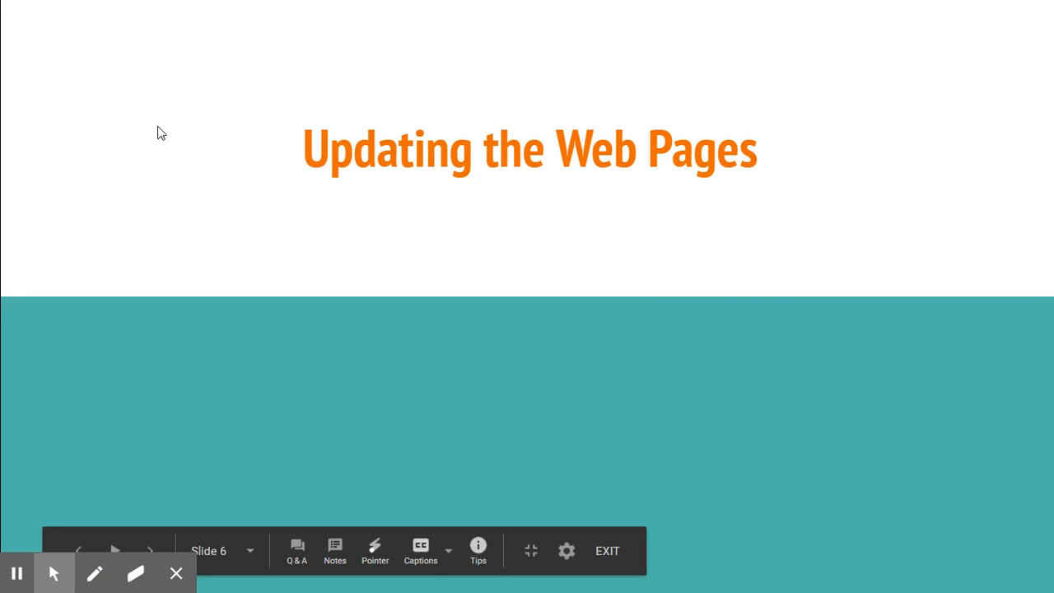
Step: Advance the slideshow to the Advanced Layout Techniques slide and reveal its reminder about the background grid lines
left_click(157, 126)
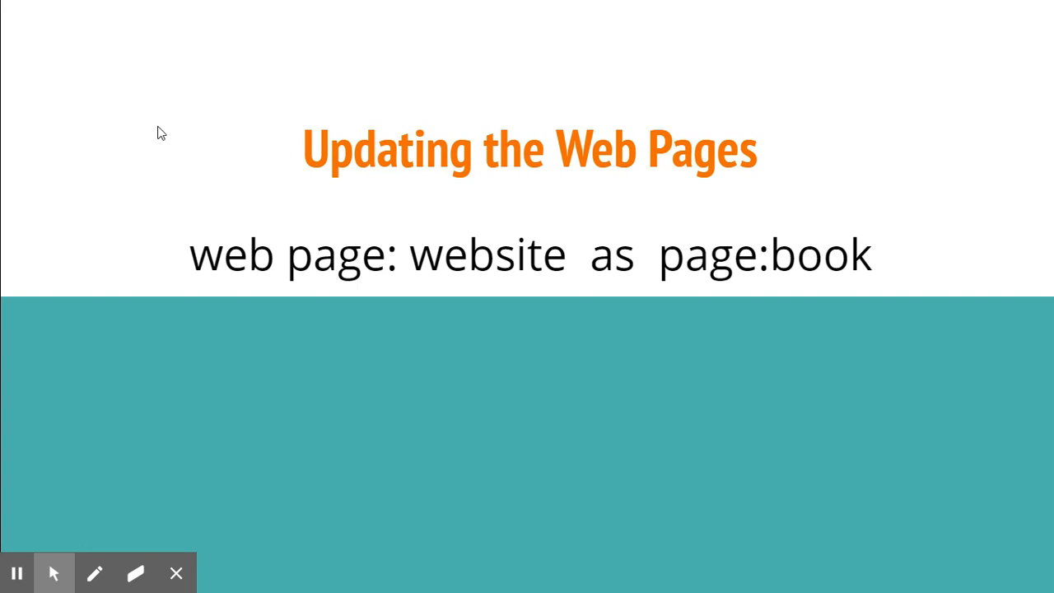
left_click(157, 127)
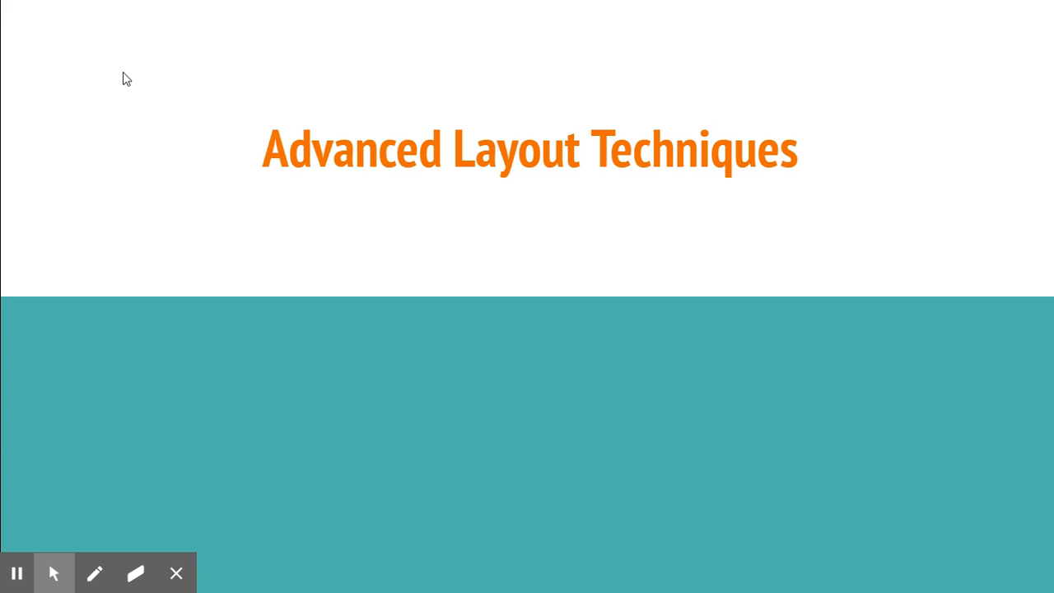
key("Right")
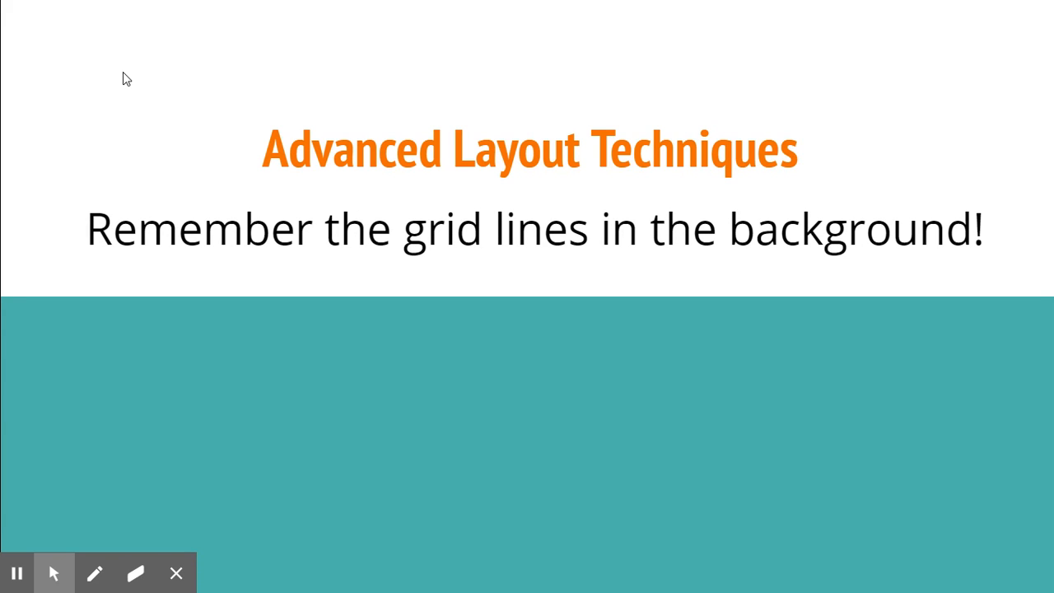
Step: Switch back to the GOMHS site in Google Sites and look through the layouts and content elements available for insertion
left_click(526, 51)
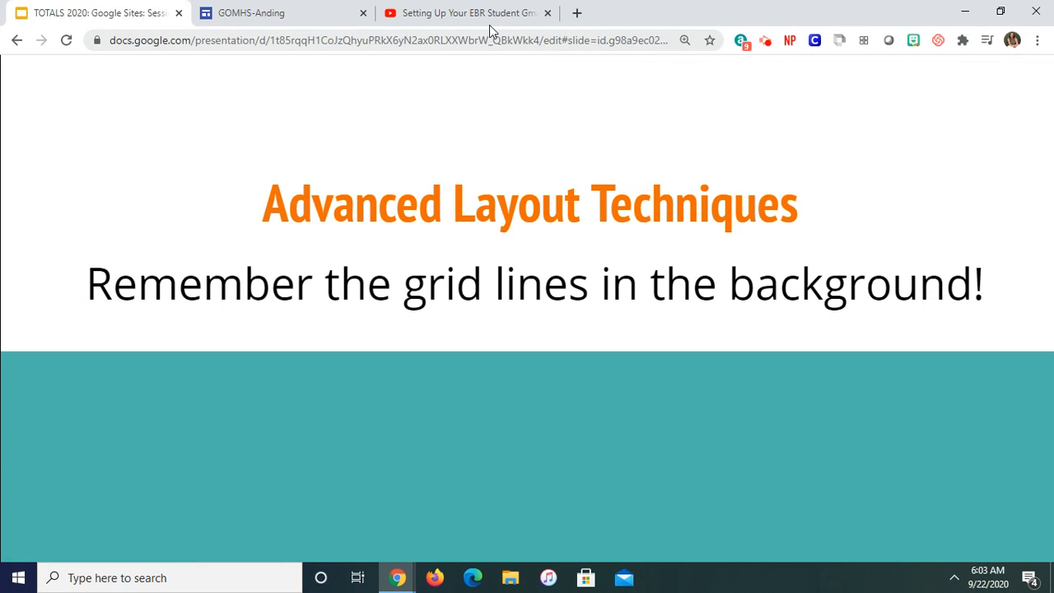
left_click(280, 18)
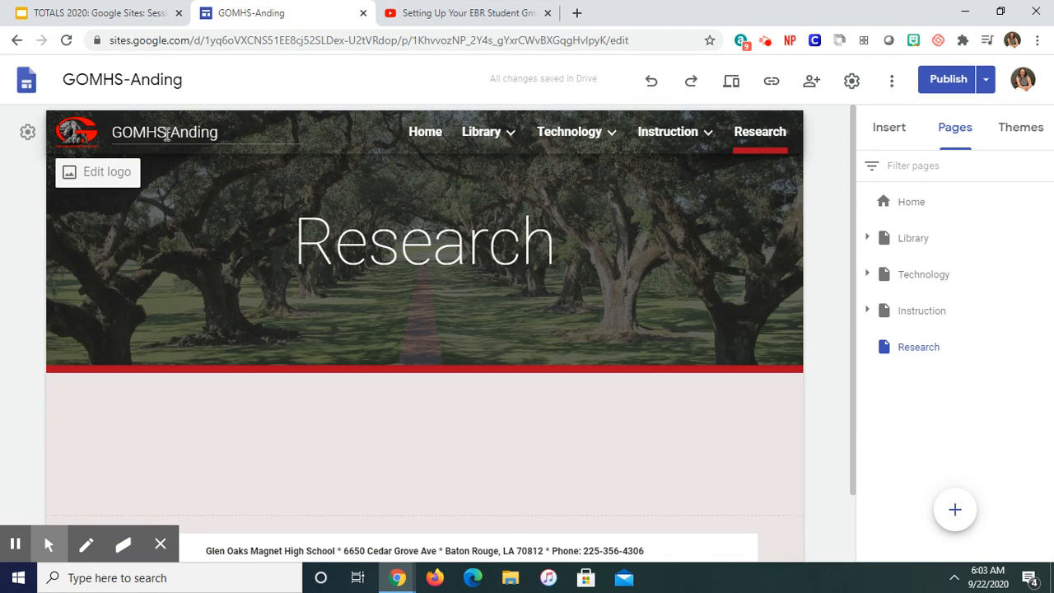
mouse_move(682, 153)
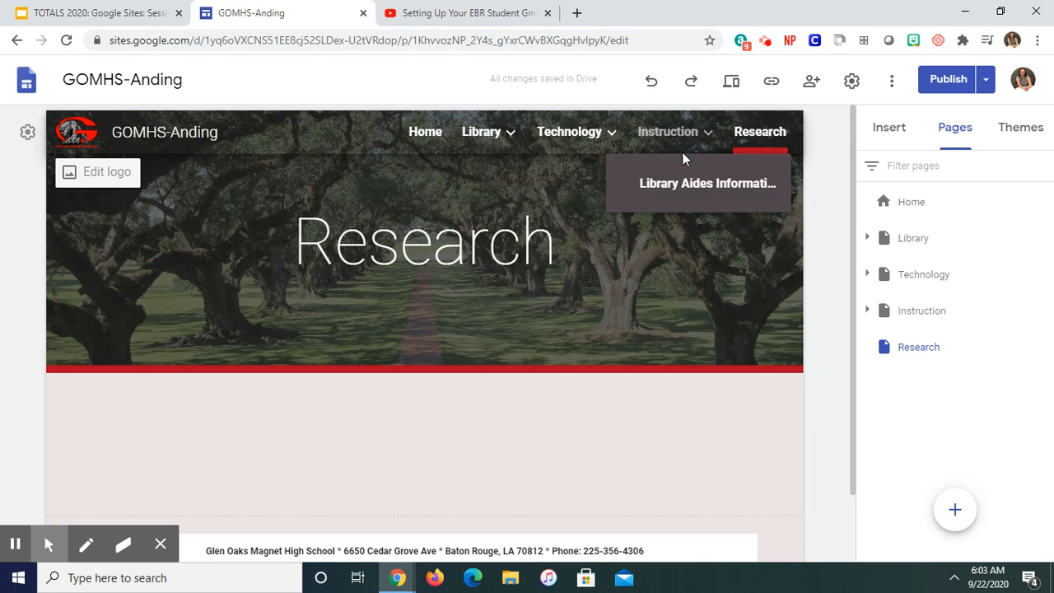
left_click(531, 243)
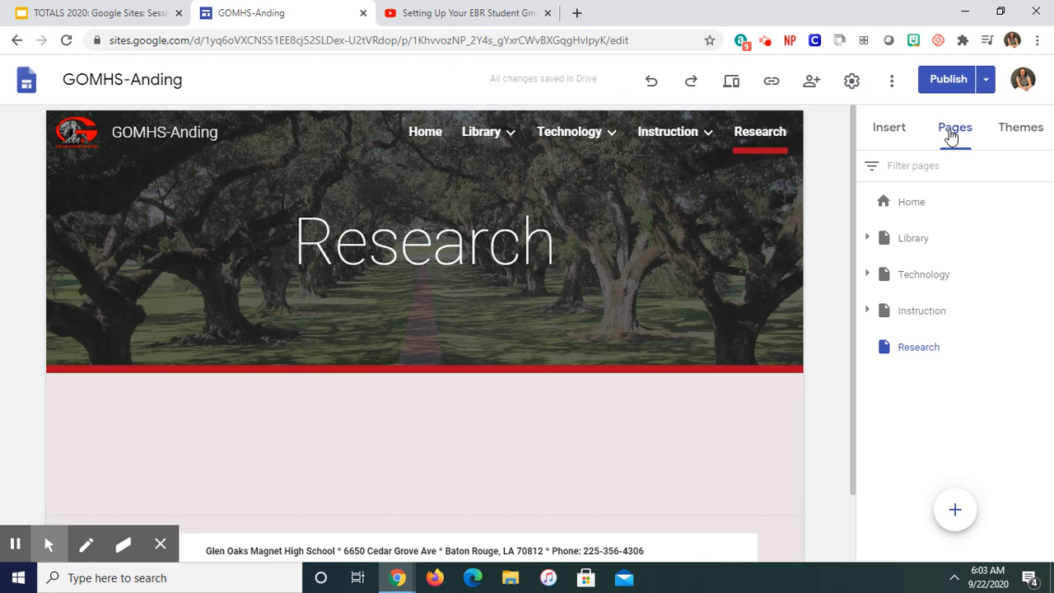
left_click(897, 140)
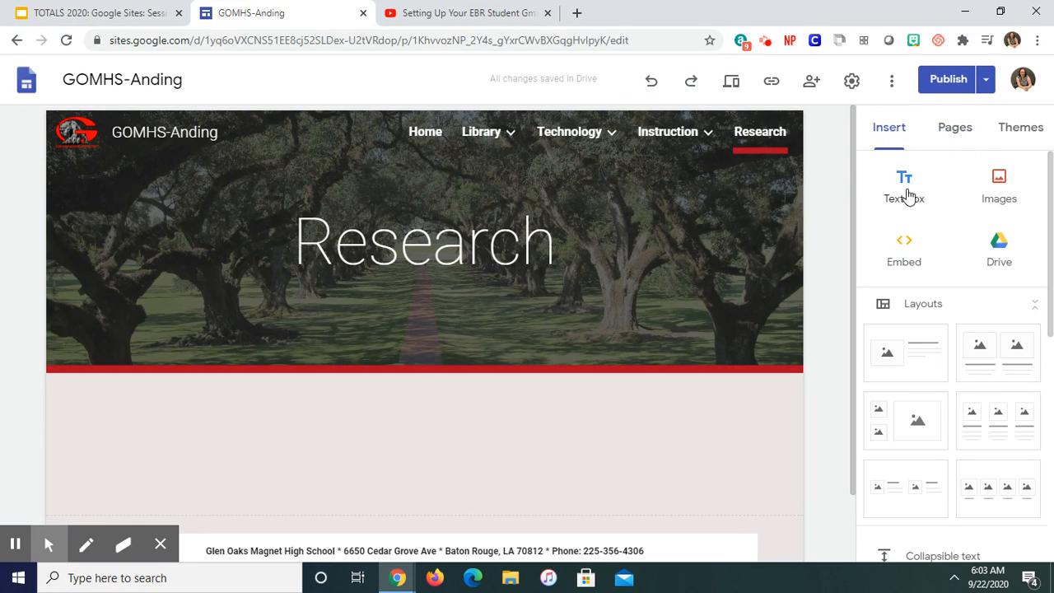
left_click_drag(1048, 181, 1051, 255)
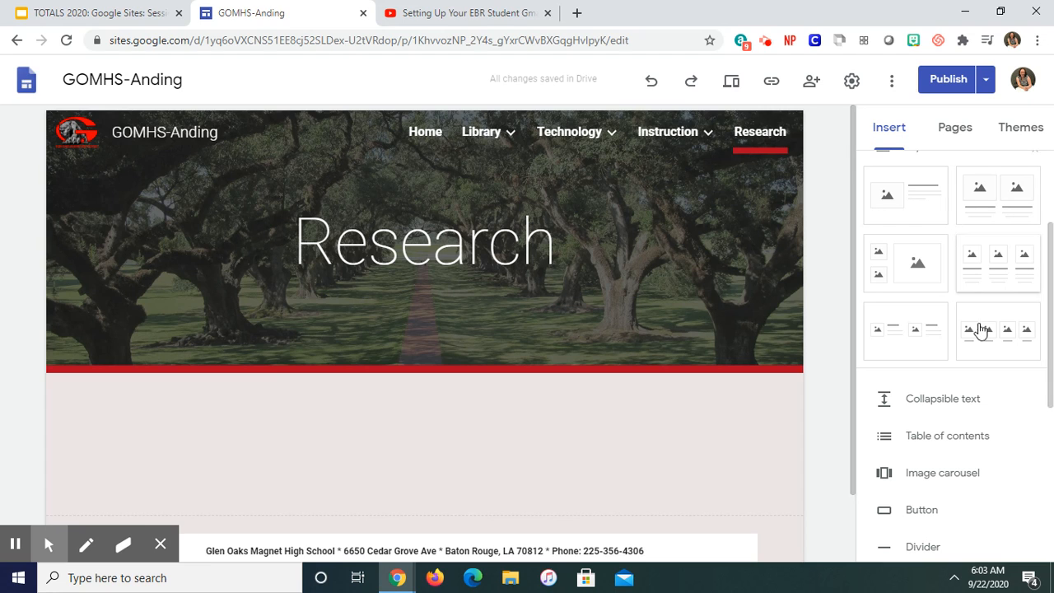
left_click_drag(1050, 278, 1052, 388)
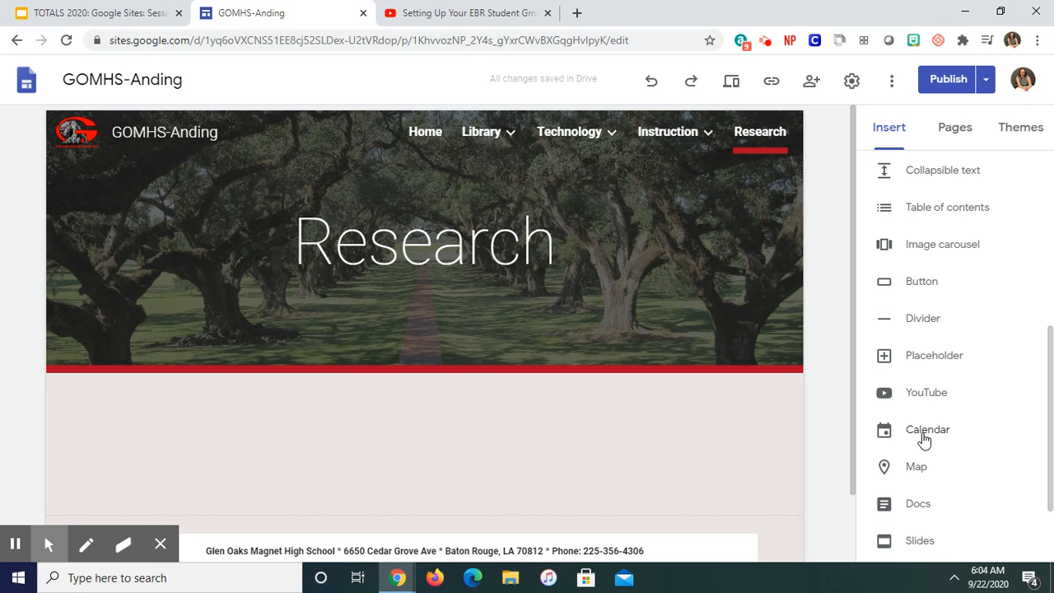
scroll(1037, 414, "down", 3)
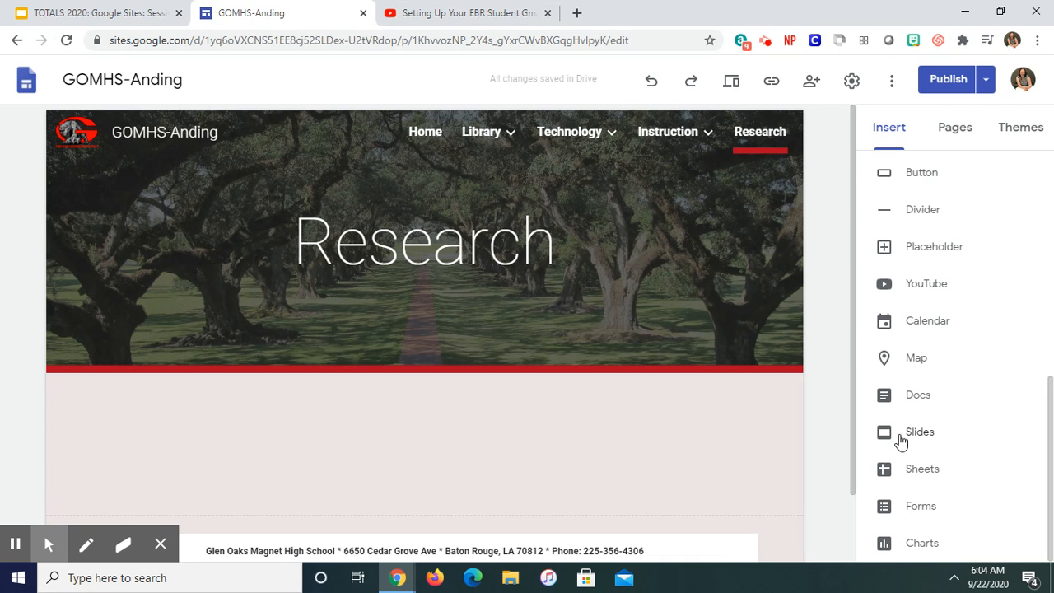
scroll(1037, 423, "up", 5)
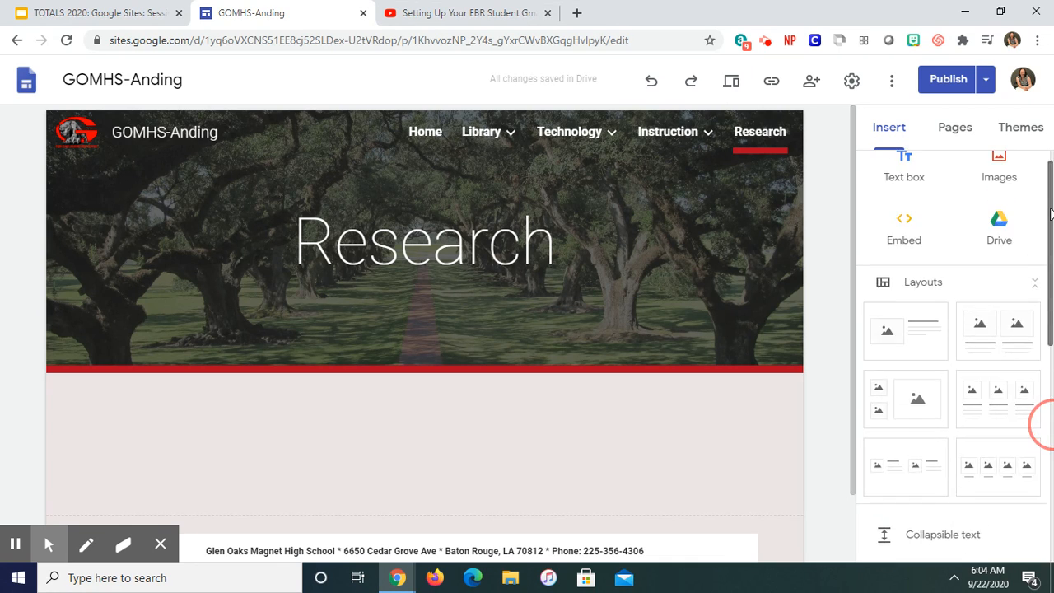
Step: Add a text box below the Research banner, apply the Title style, and enter the text "Title"
left_click(908, 183)
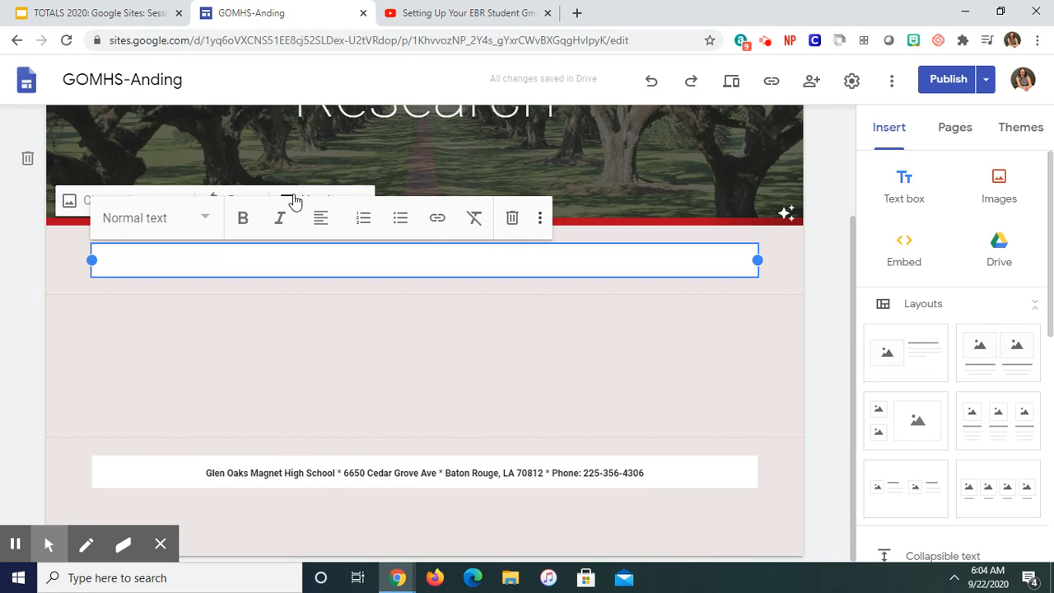
left_click(203, 218)
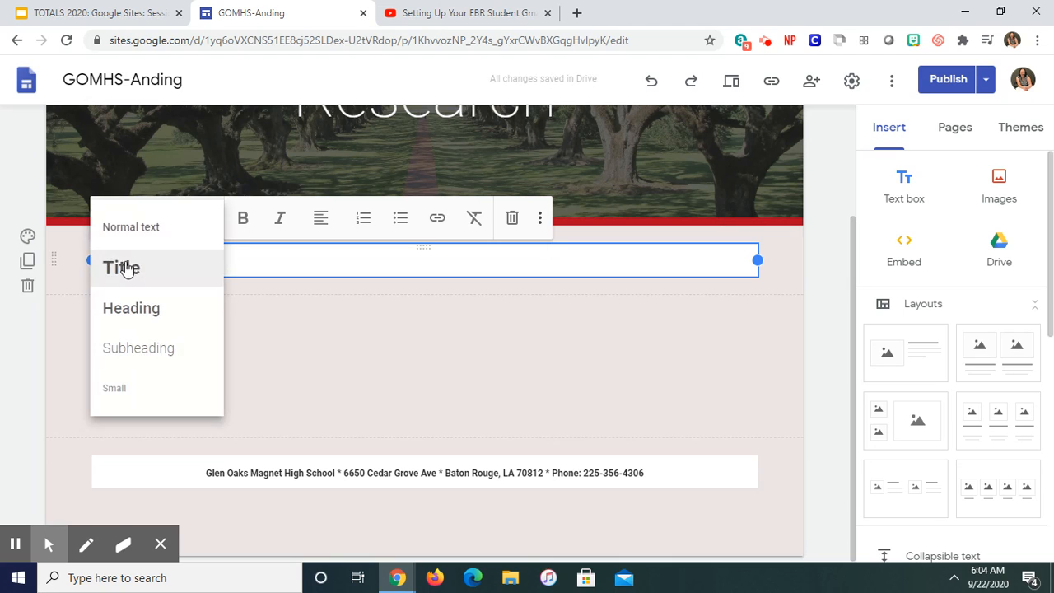
left_click(124, 268)
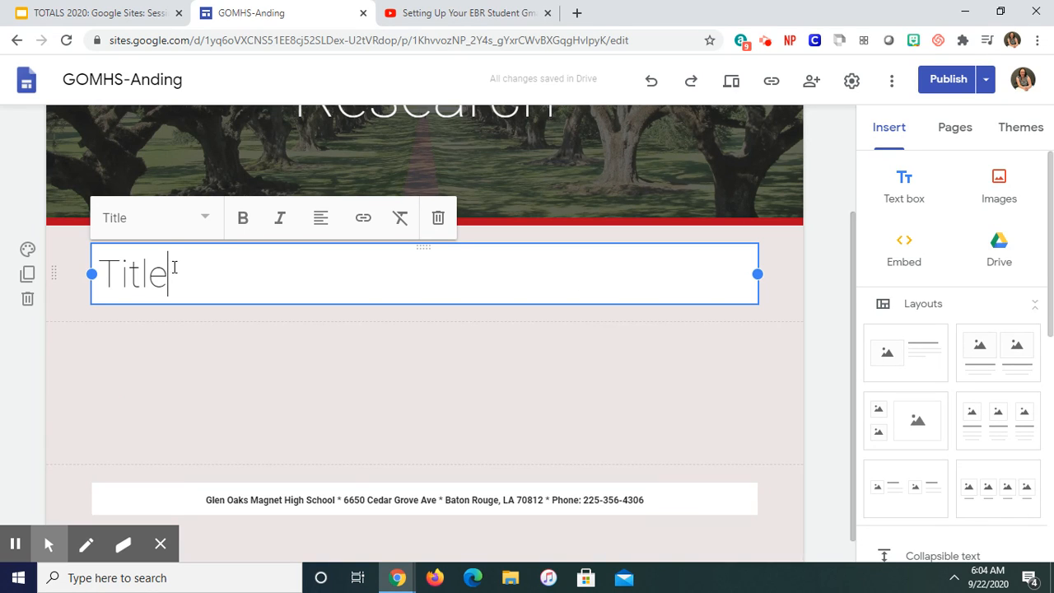
Step: Narrow the Title text box from its right edge to about half the width of the content area
left_click(759, 274)
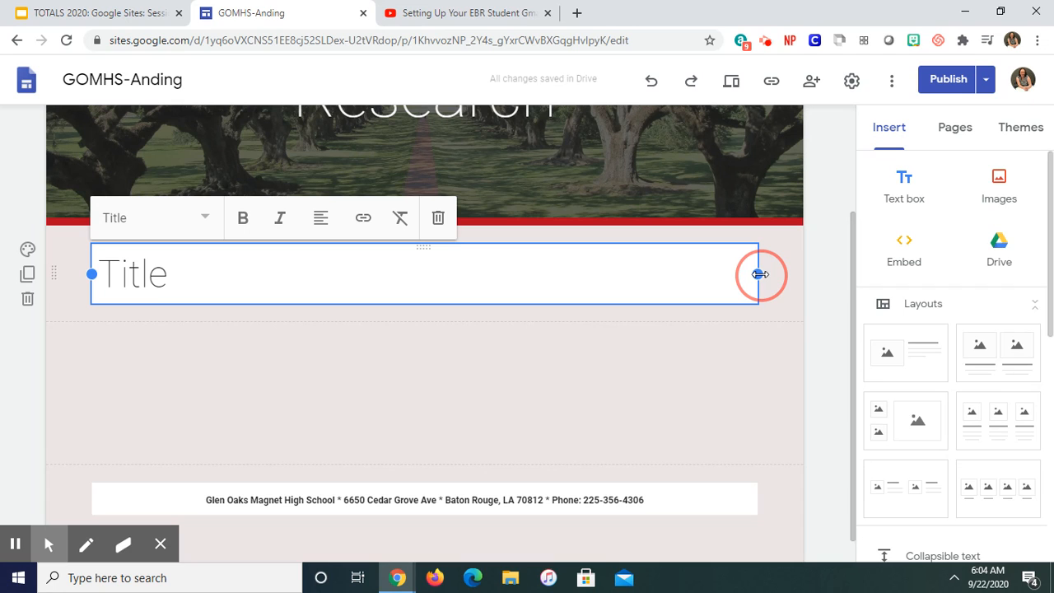
right_click(661, 271)
left_click(759, 265)
left_click(735, 270)
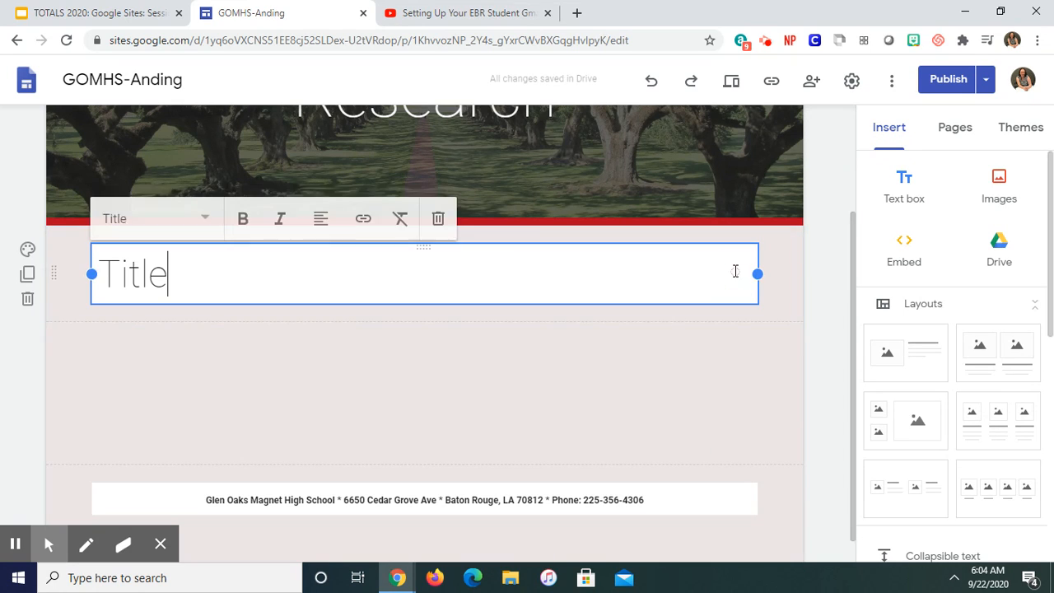
left_click_drag(756, 274, 414, 274)
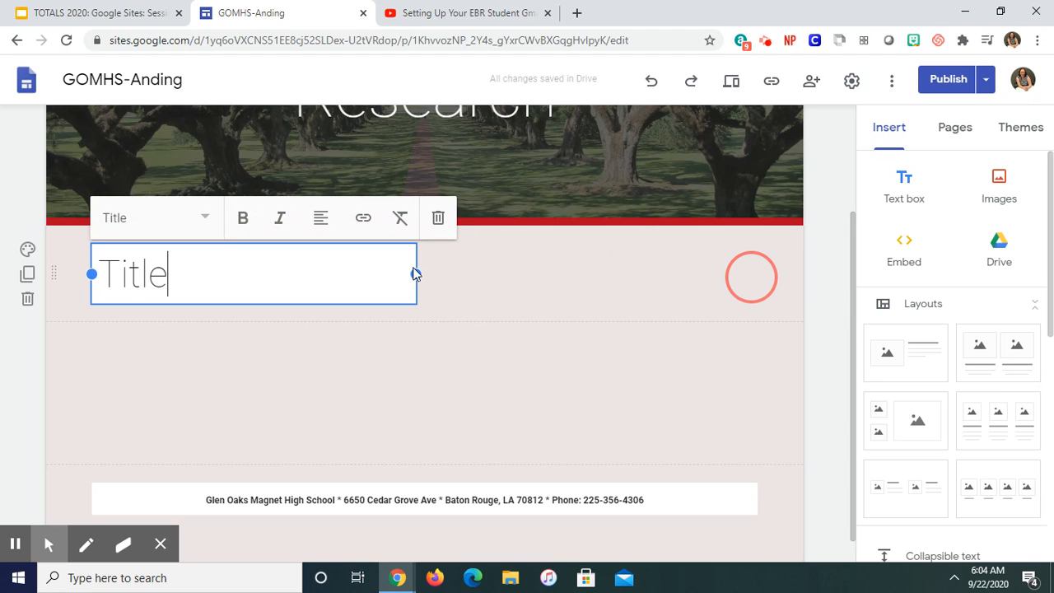
Step: Center the text in the Title text box and deselect the box
left_click(323, 231)
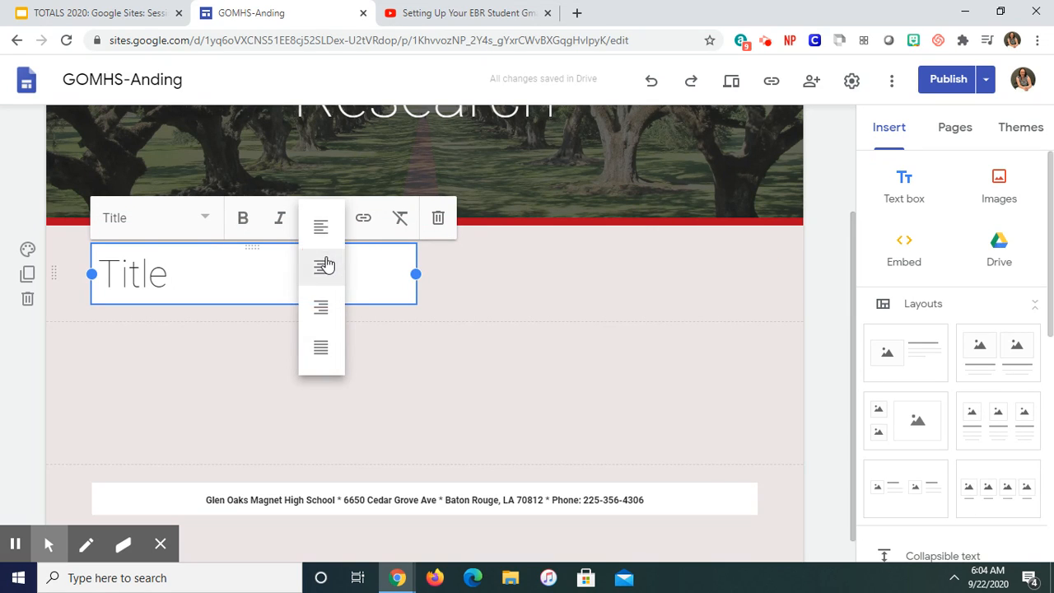
left_click(325, 265)
left_click(533, 346)
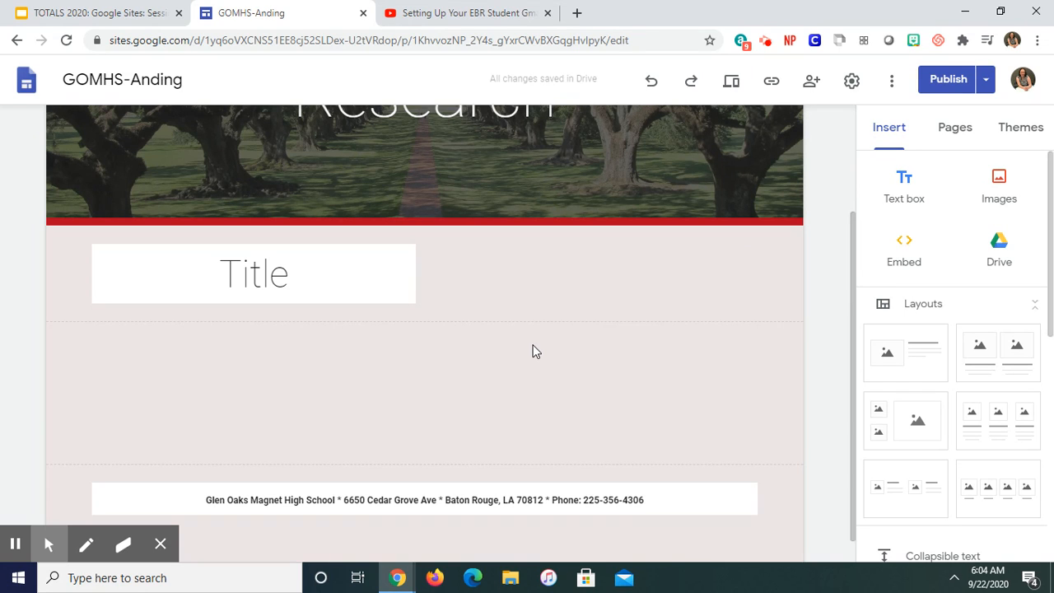
Step: Insert a placeholder on the Research page and position it in the same section, directly beside the Title text box
left_click_drag(1048, 216, 1037, 422)
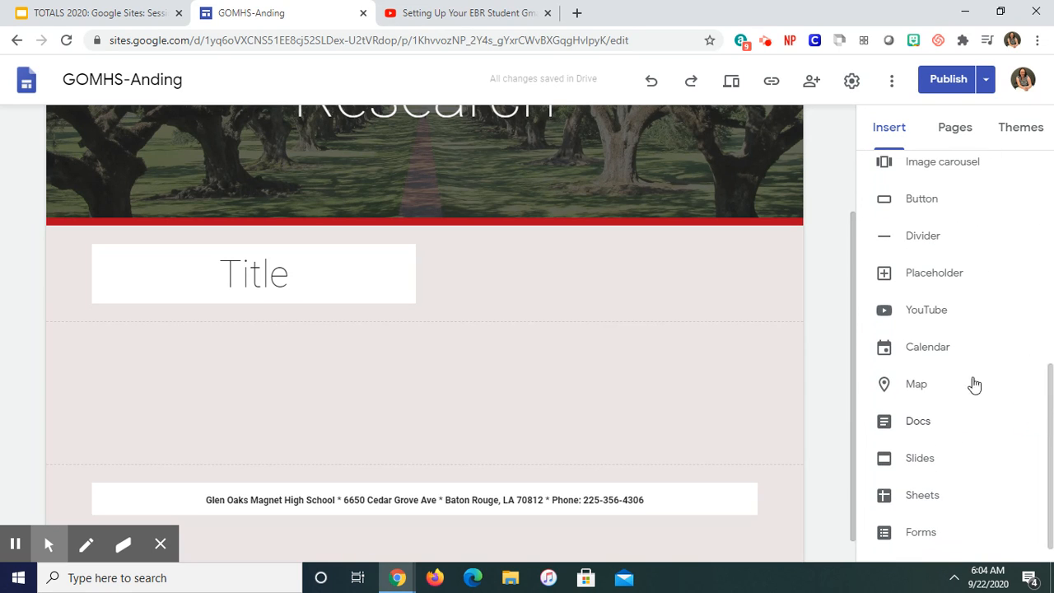
left_click(897, 276)
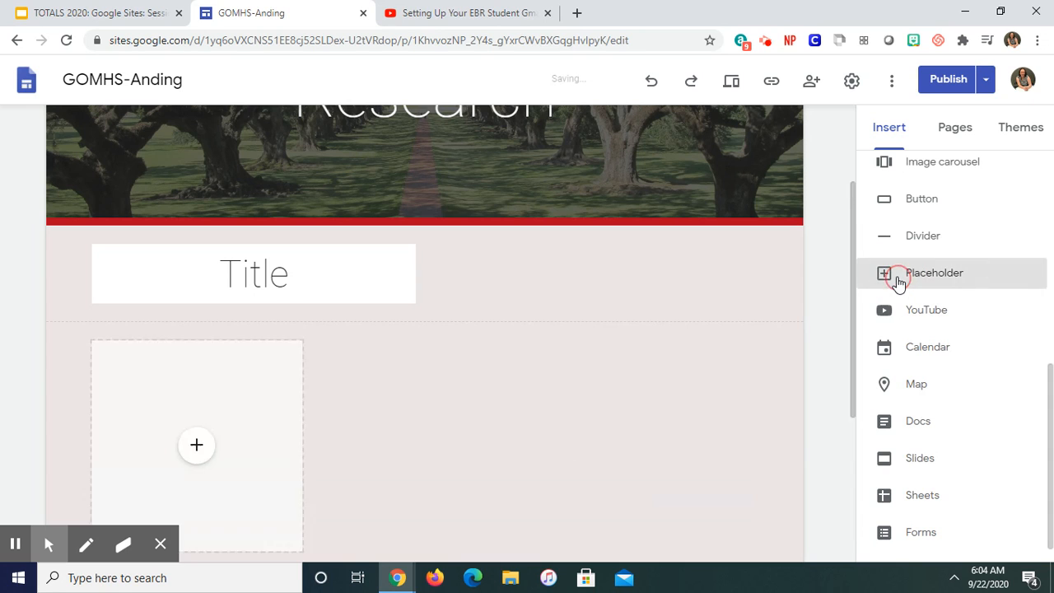
left_click_drag(259, 271, 562, 433)
left_click(858, 302)
left_click(861, 346)
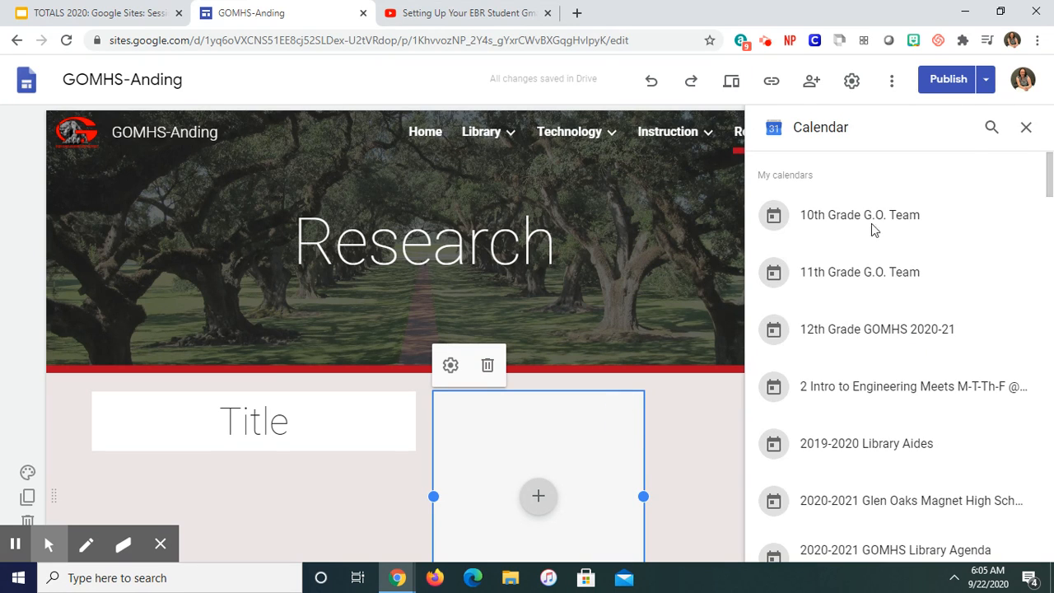
left_click(1025, 128)
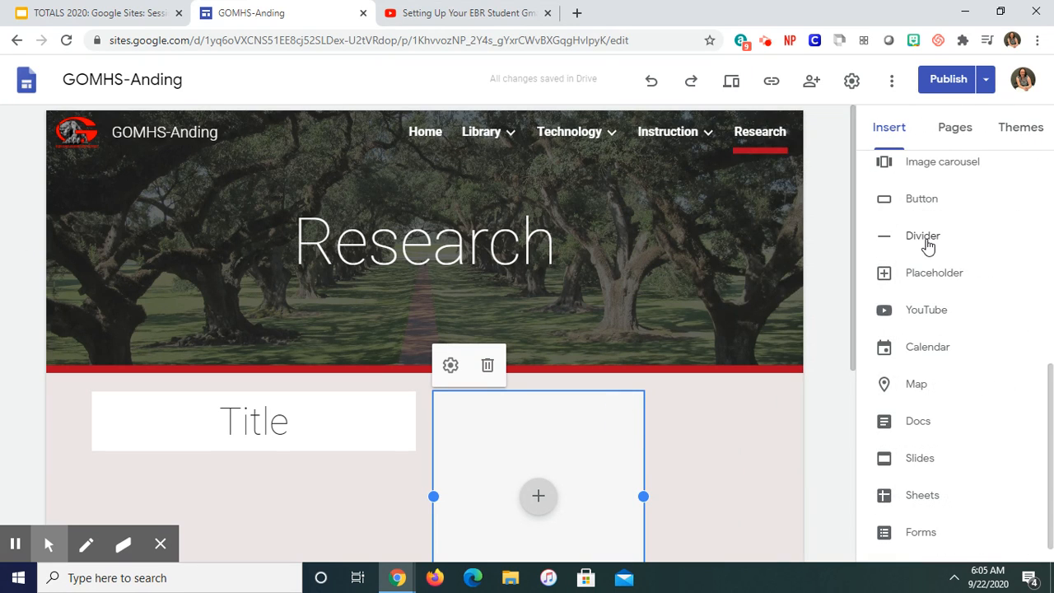
Step: Move the placeholder along the grid to the right end of the section, leaving a gap beside the Title box
left_click_drag(574, 442, 659, 459)
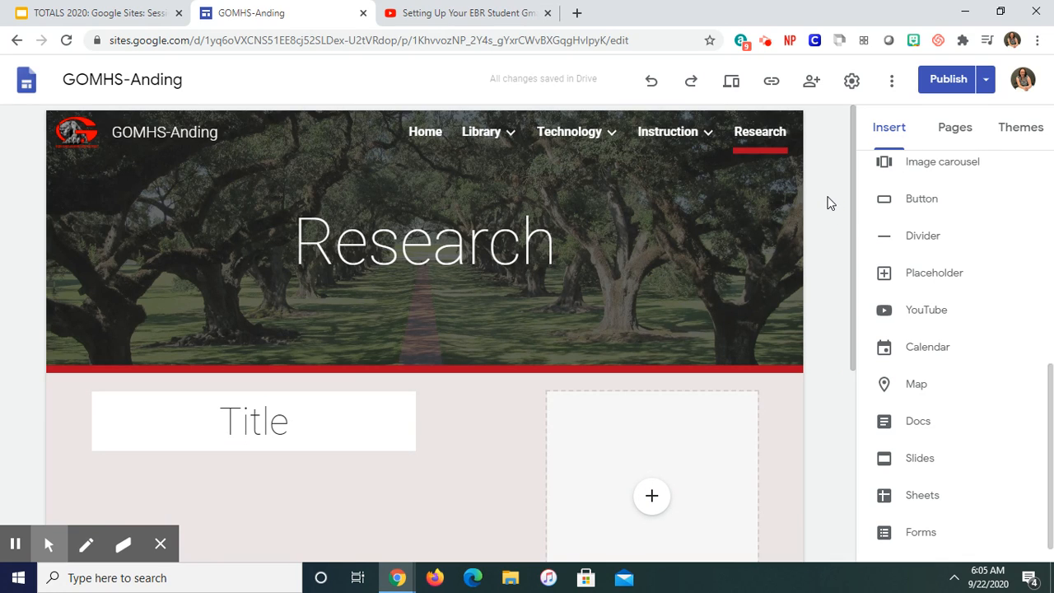
mouse_move(787, 192)
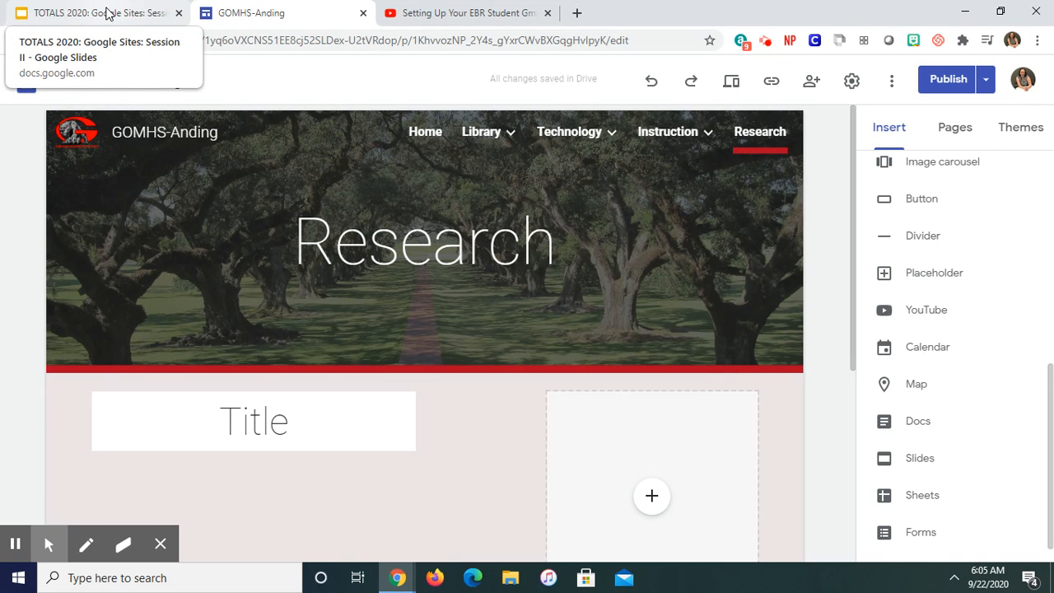
Step: Switch to the Google Sites: Session II presentation in Google Slides, at the Advanced Layout Techniques slide
right_click(107, 14)
left_click(106, 13)
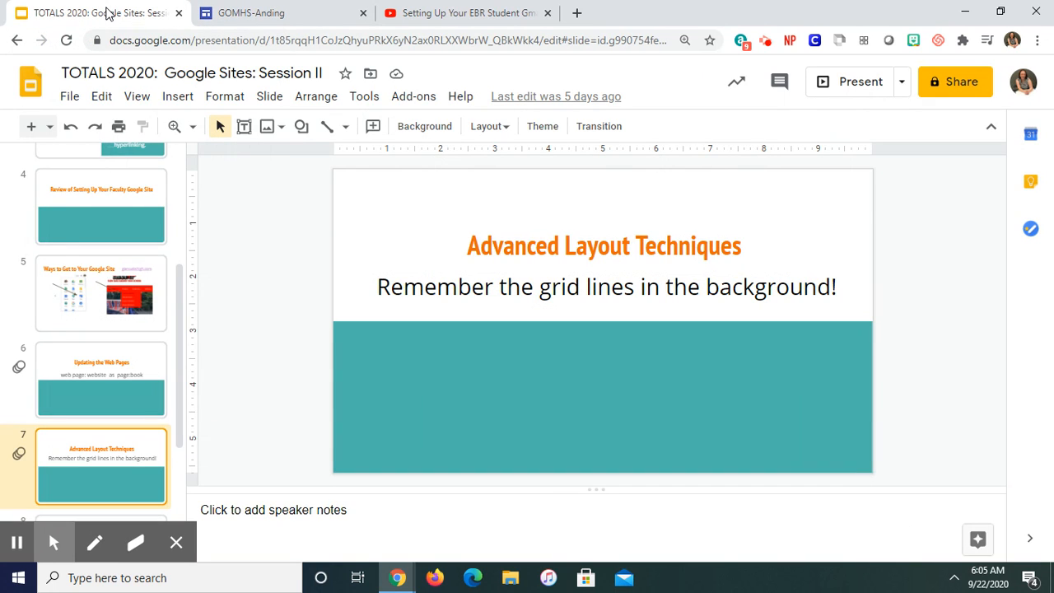
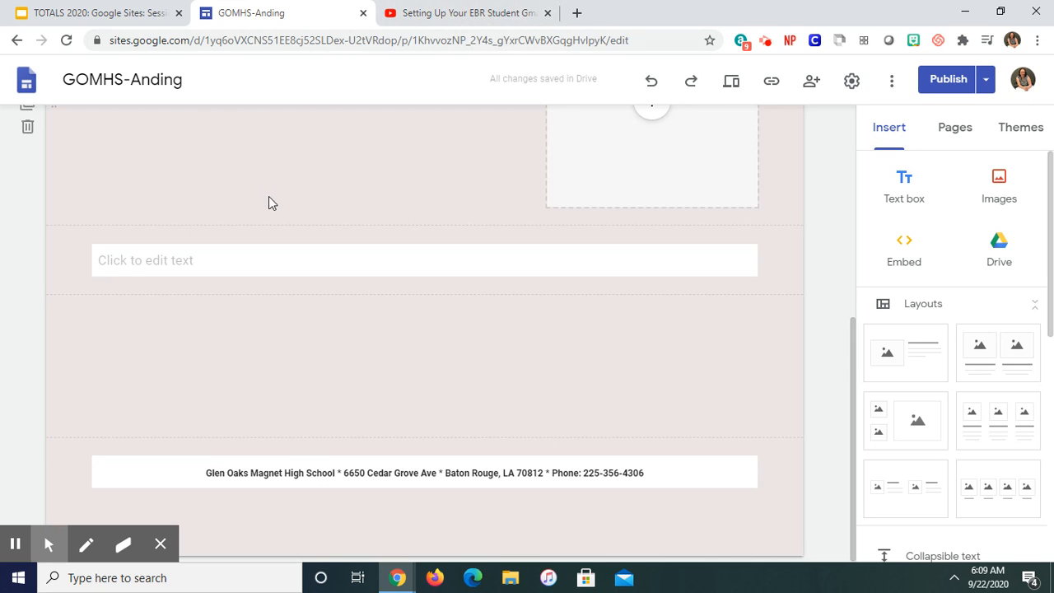
Step: Enter "East Baton Rouge Parish Library System is our local public library system." in the empty text box below the placeholder section
left_click(244, 263)
type("East B")
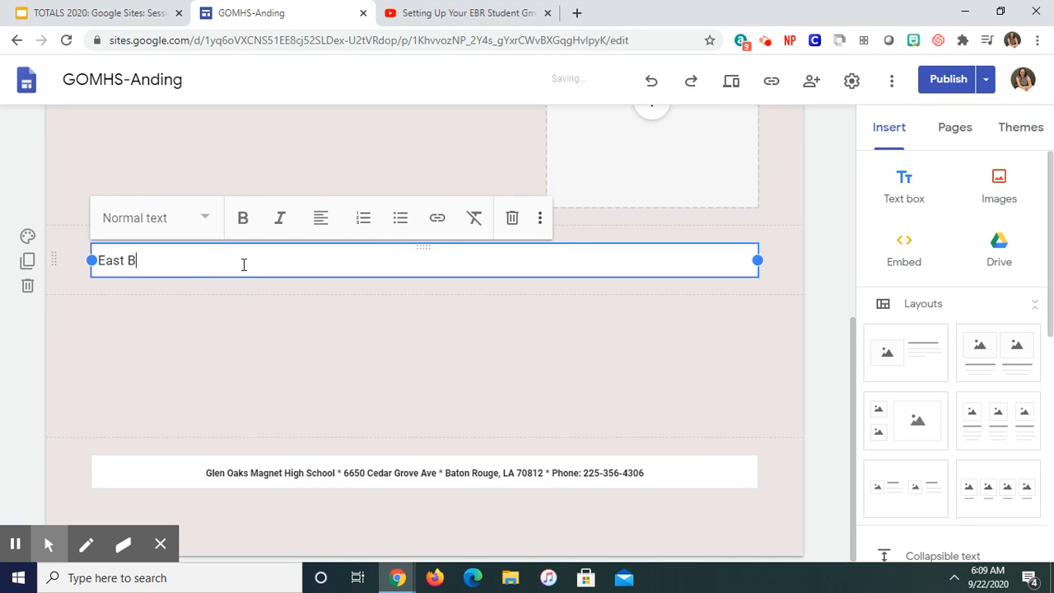
type("aton Rouge Parish Library System")
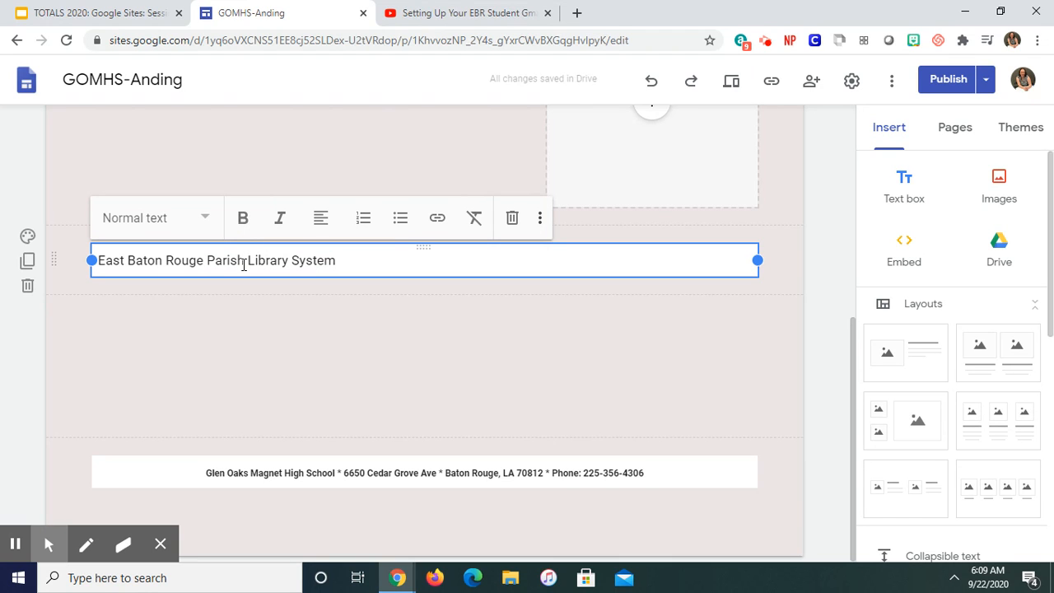
type(" is our l")
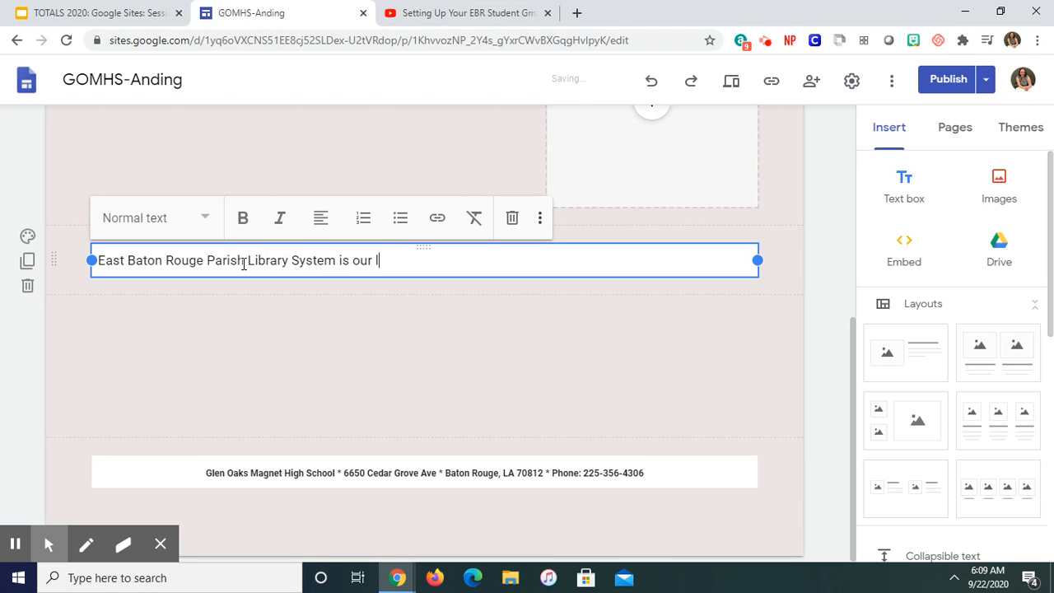
type("ocal public library sytsem")
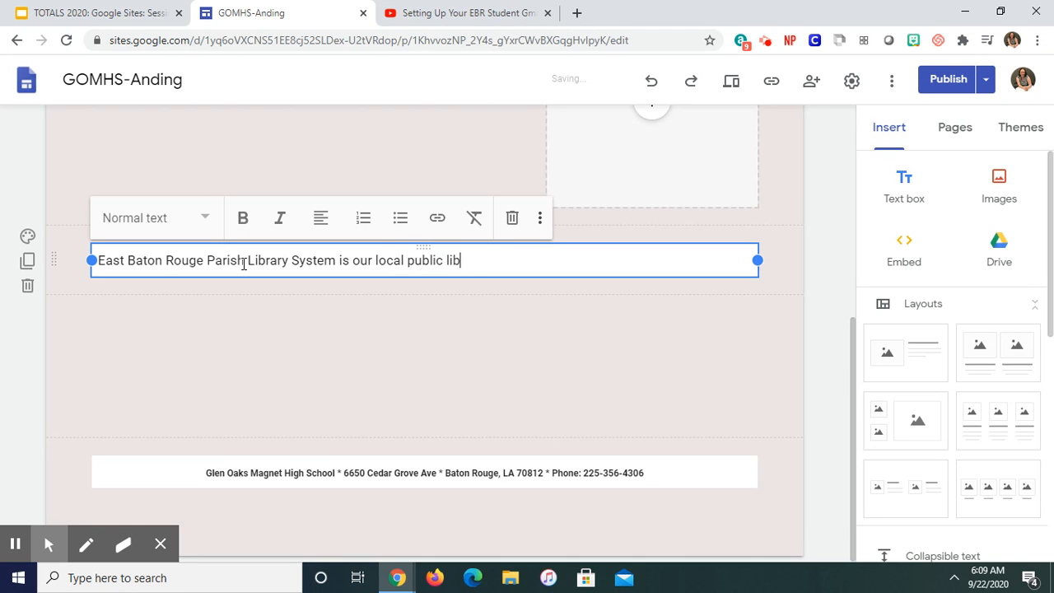
key("BackSpace")
key("BackSpace")
key("BackSpace")
key("BackSpace")
type("stem.")
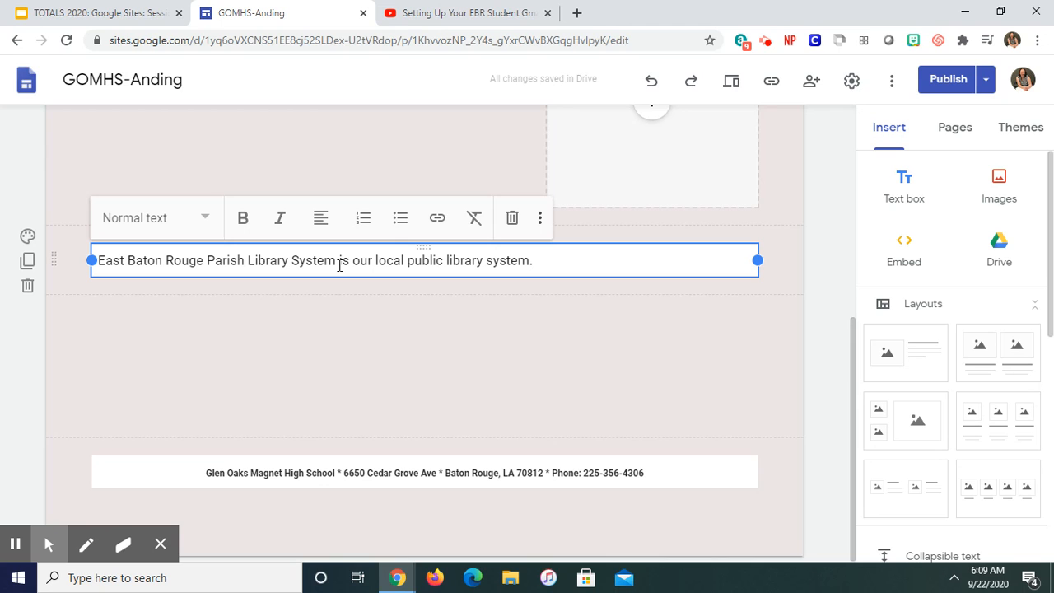
left_click_drag(337, 265, 101, 257)
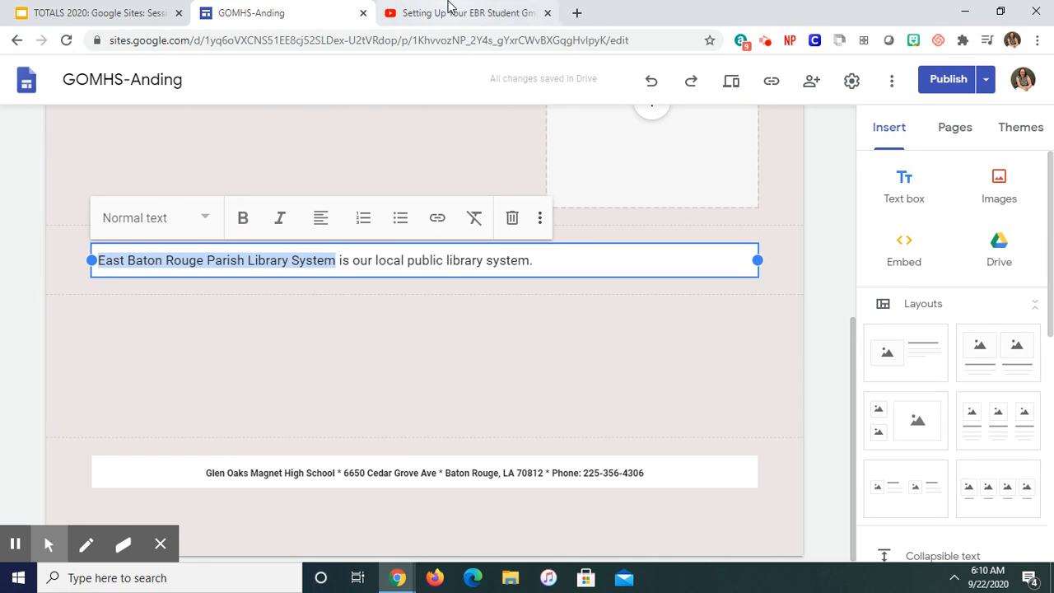
left_click(576, 12)
type("www.ebr")
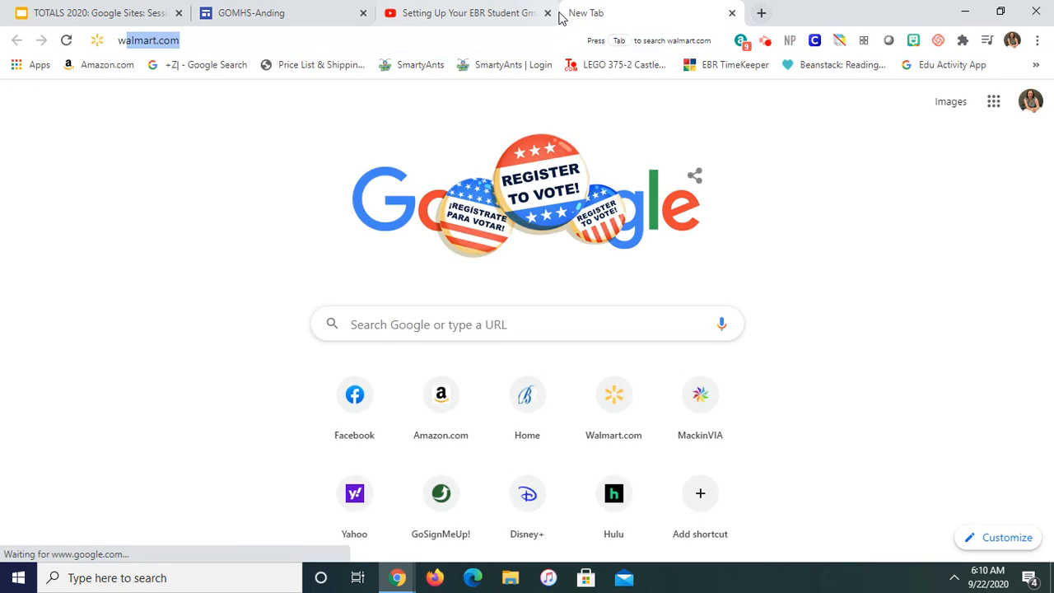
type("pl.")
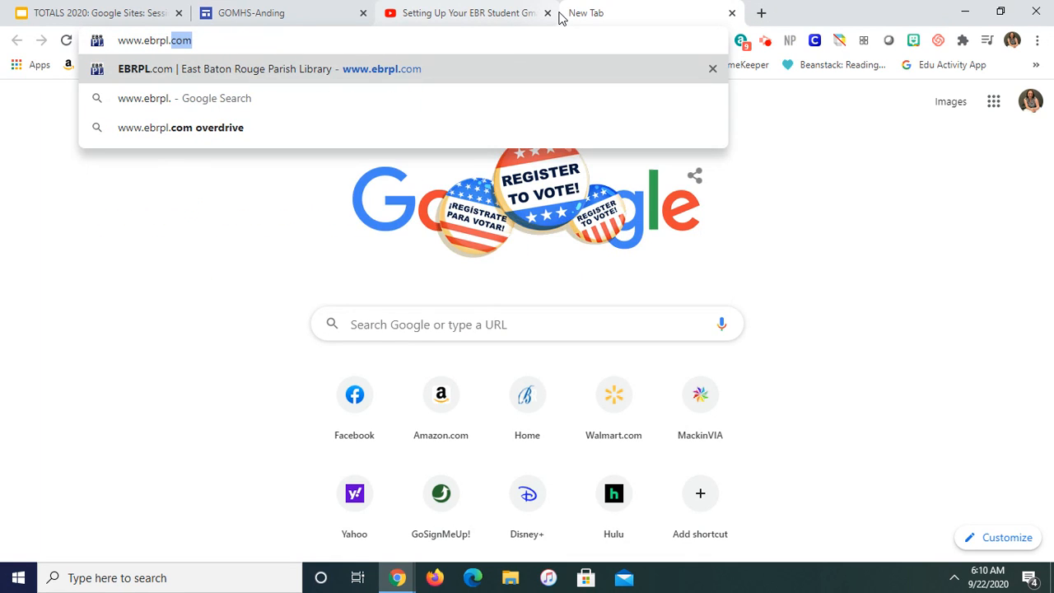
key("Return")
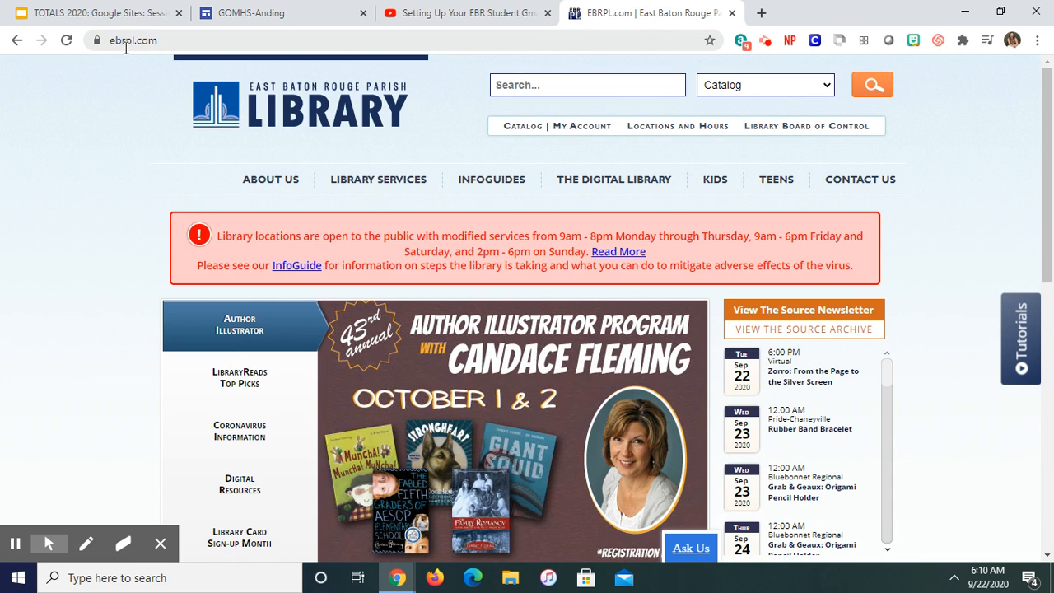
left_click(156, 41)
key("ctrl+c")
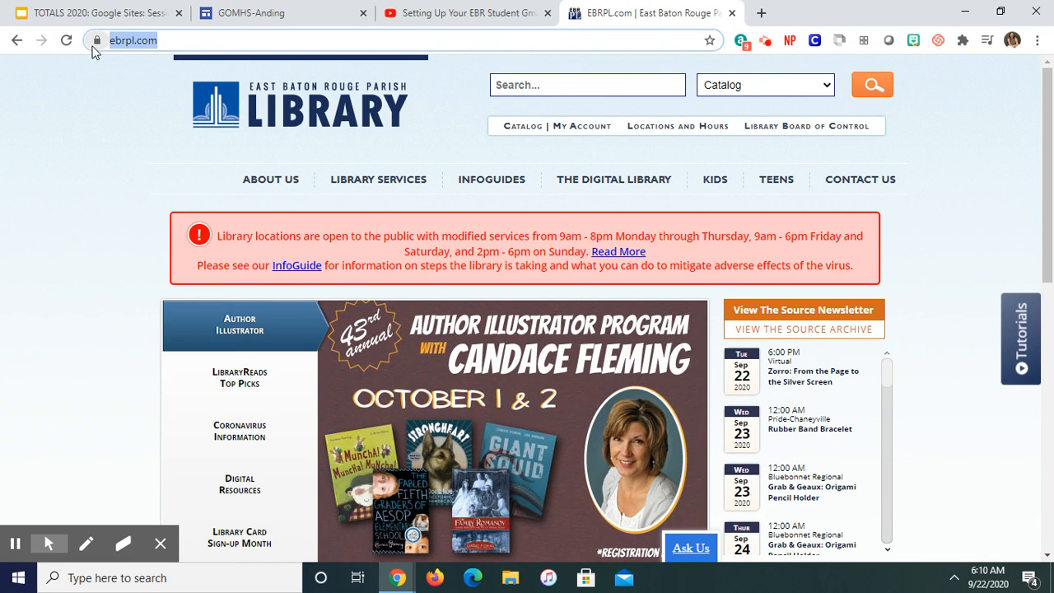
left_click(235, 13)
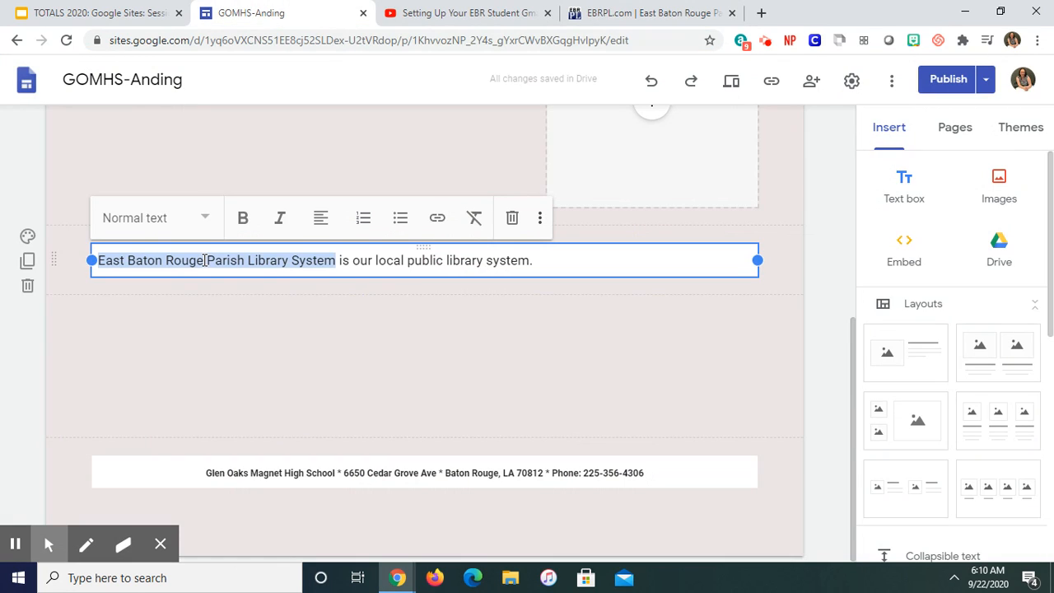
left_click(436, 219)
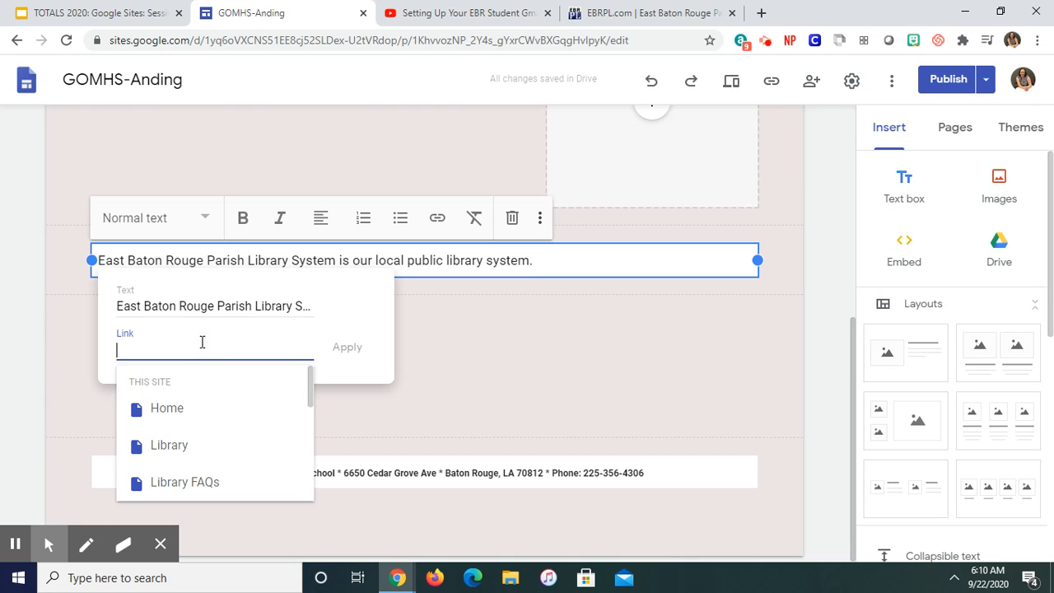
key("ctrl+v")
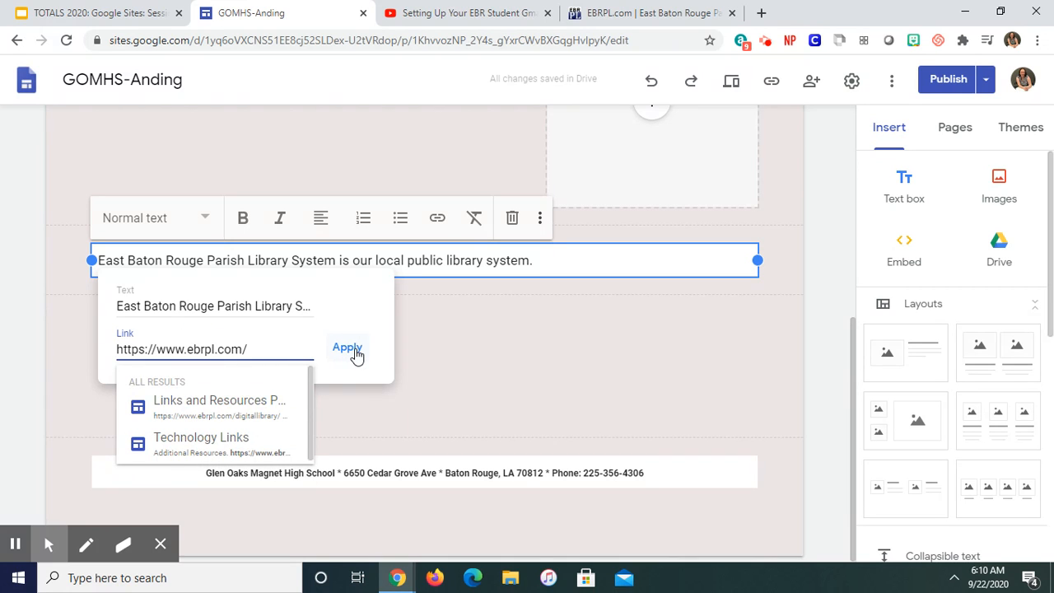
left_click(349, 353)
left_click(326, 351)
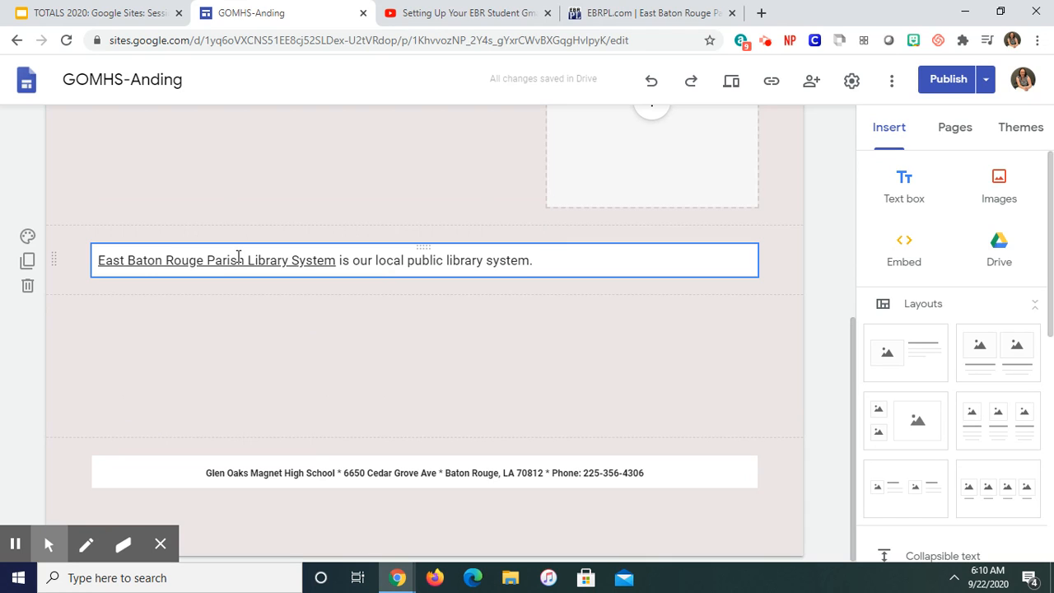
Step: Remove the hyperlink from "East Baton Rouge Parish Library System" and deselect the text box
left_click(333, 258)
left_click_drag(332, 258, 87, 277)
left_click(88, 274)
left_click_drag(332, 259, 97, 246)
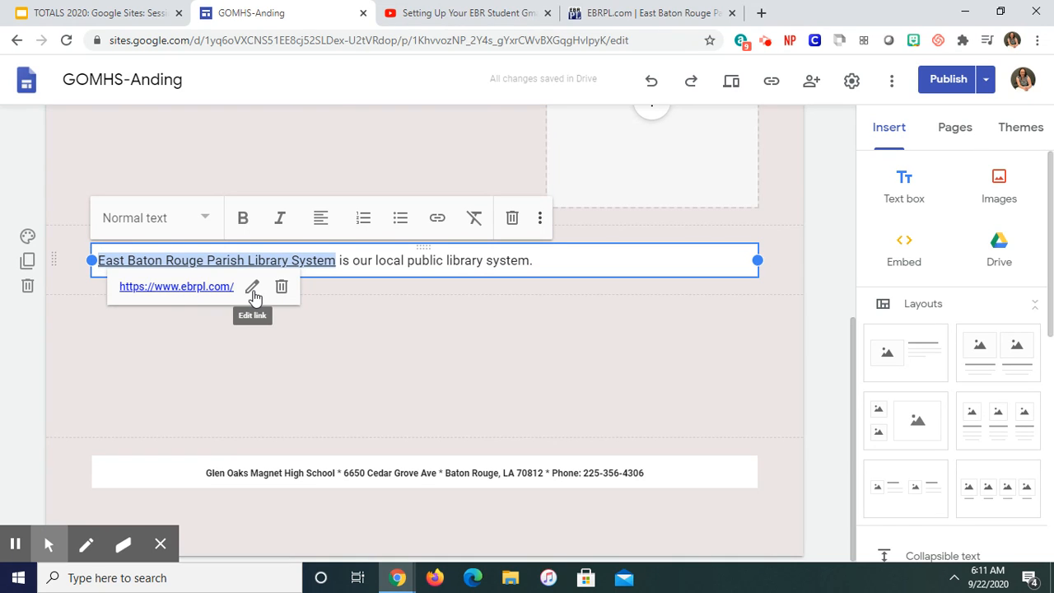
left_click(280, 285)
left_click(300, 338)
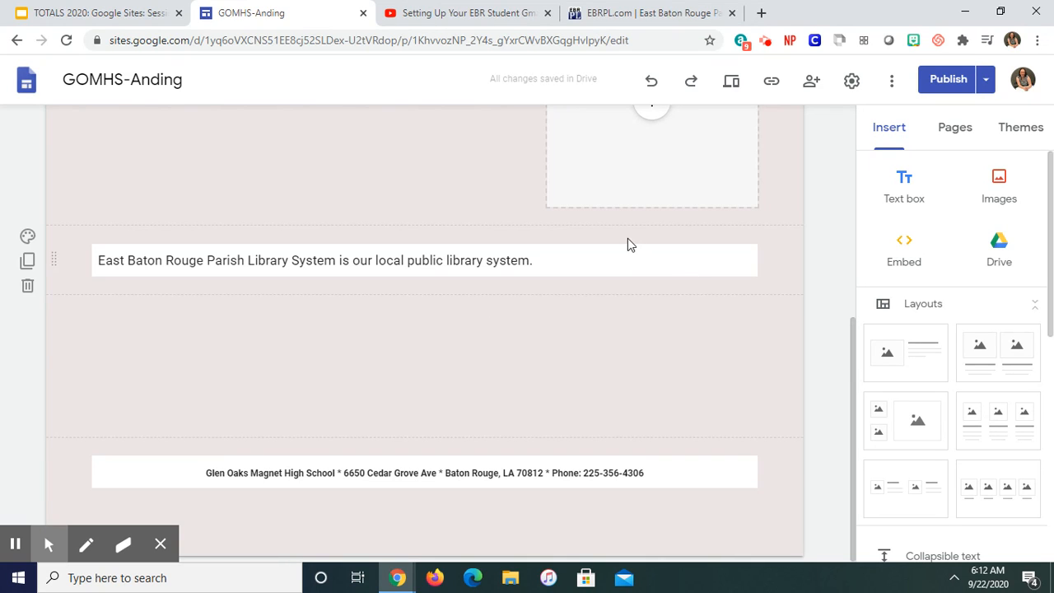
Step: Open the "Setting Up Your EBR Student Gmail Account - 2020" video from the YouTube channel's video list, pause it, and copy its URL
left_click(497, 14)
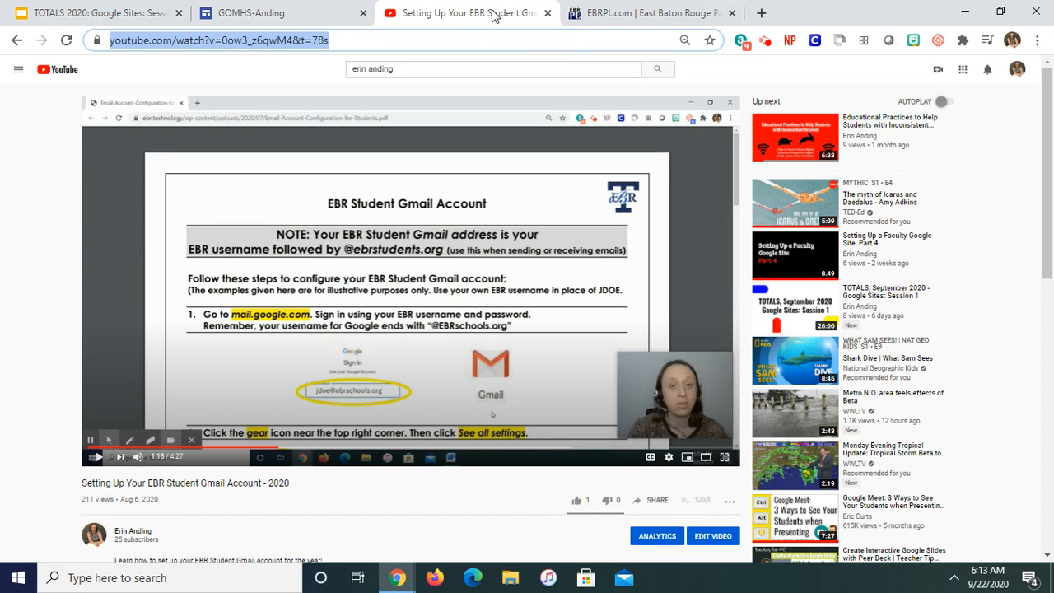
left_click(17, 40)
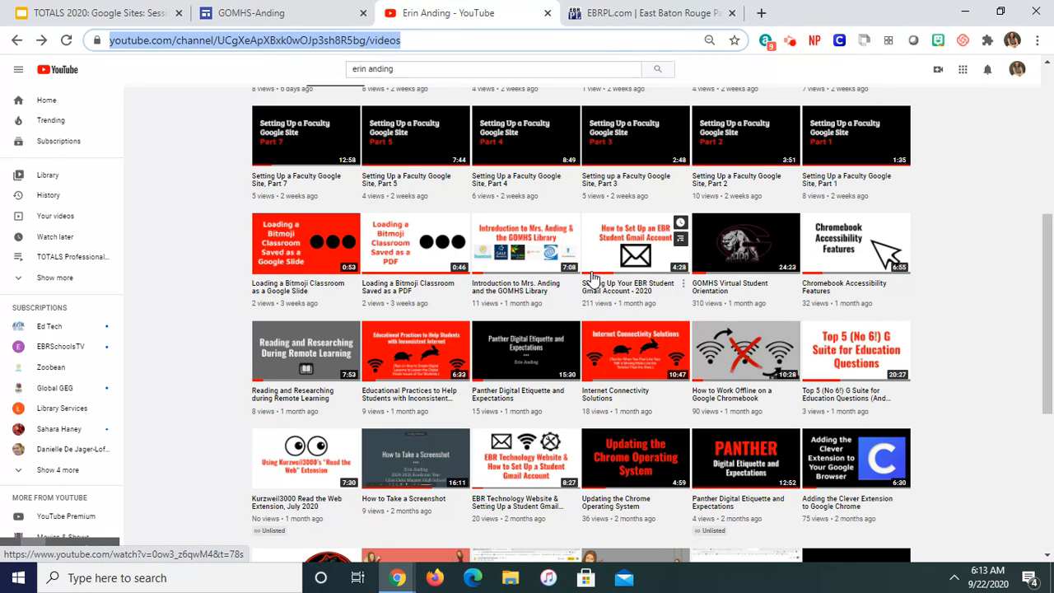
left_click(592, 278)
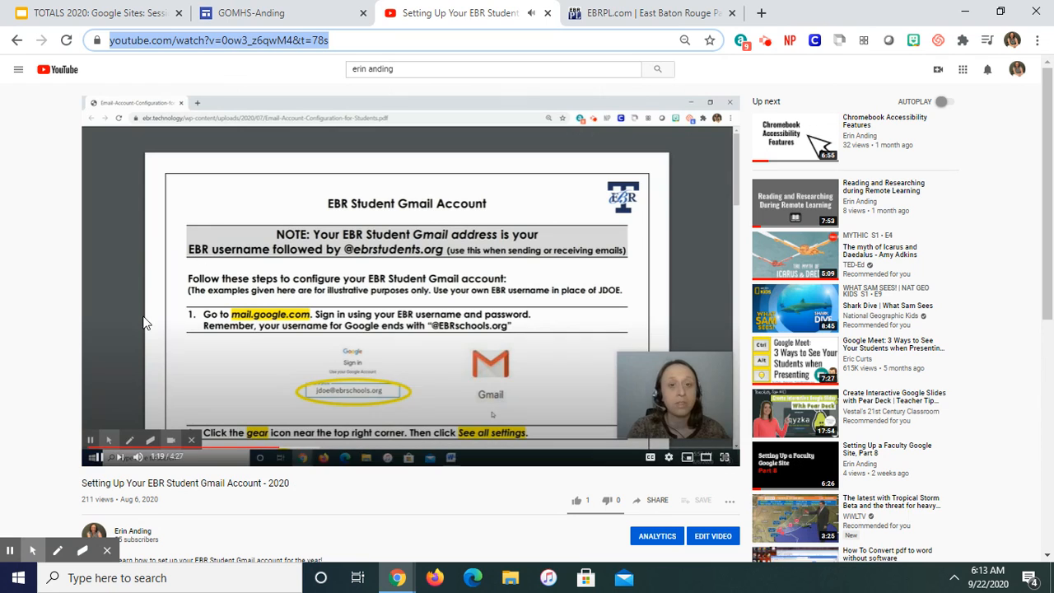
left_click(102, 457)
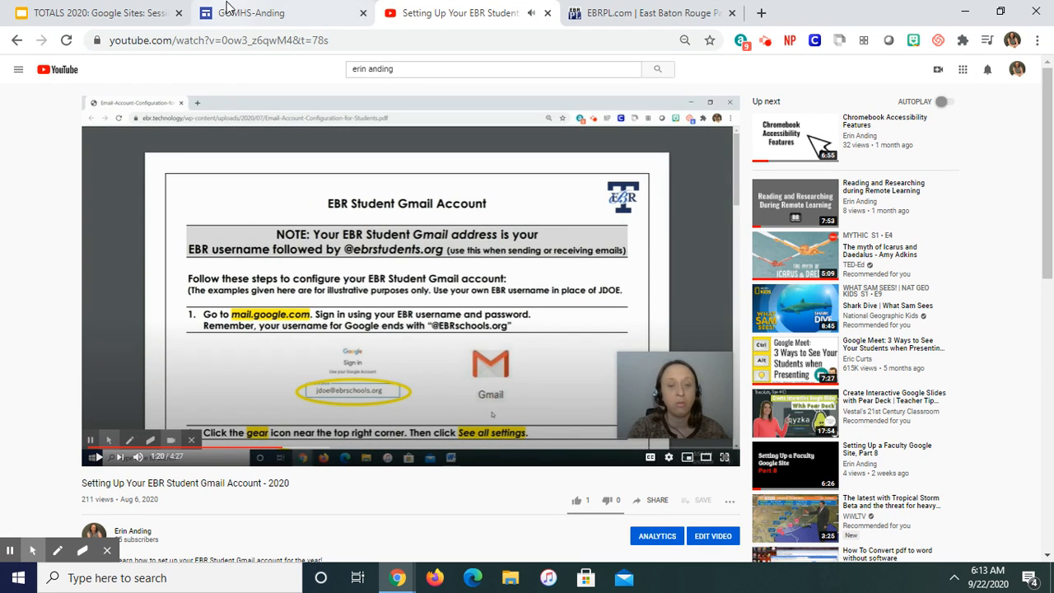
left_click(235, 41)
key("ctrl+c")
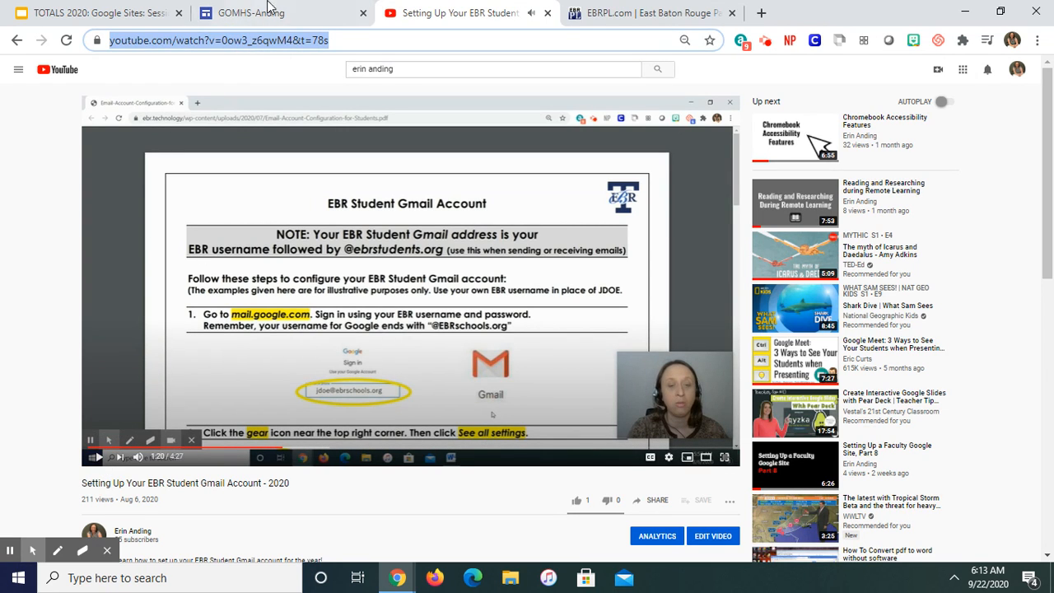
Step: Embed the copied YouTube video by URL on the Research page and center it in the section below the library sentence
left_click(265, 12)
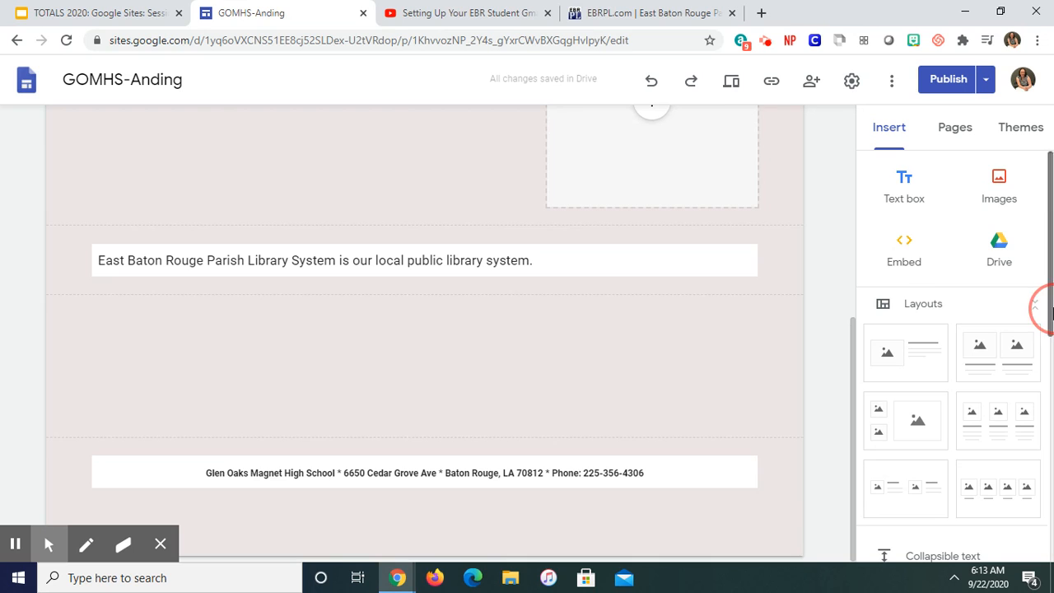
scroll(1042, 306, "down", 4)
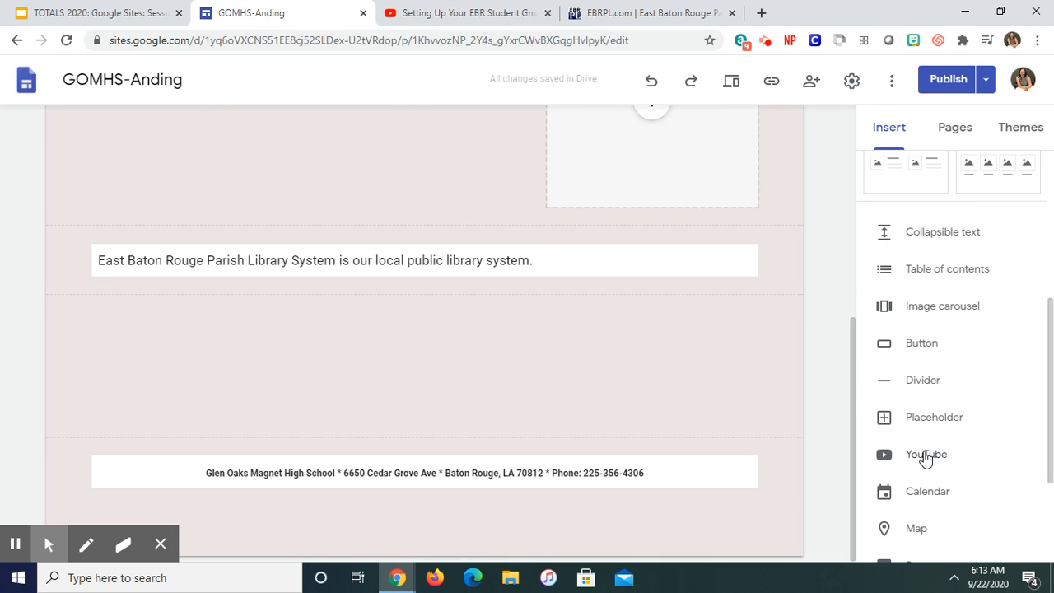
scroll(1046, 465, "up", 5)
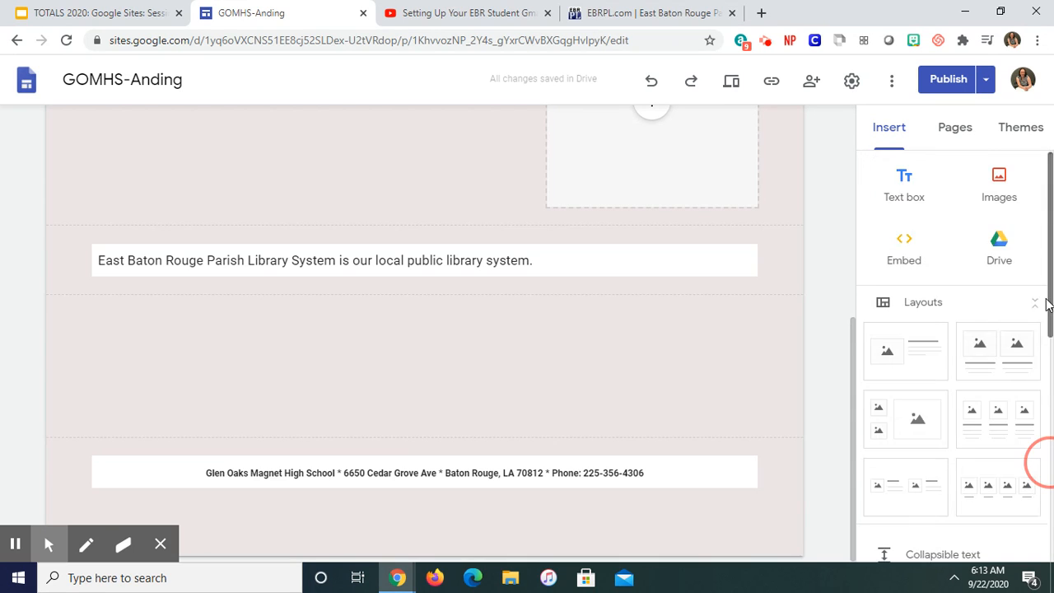
left_click(905, 255)
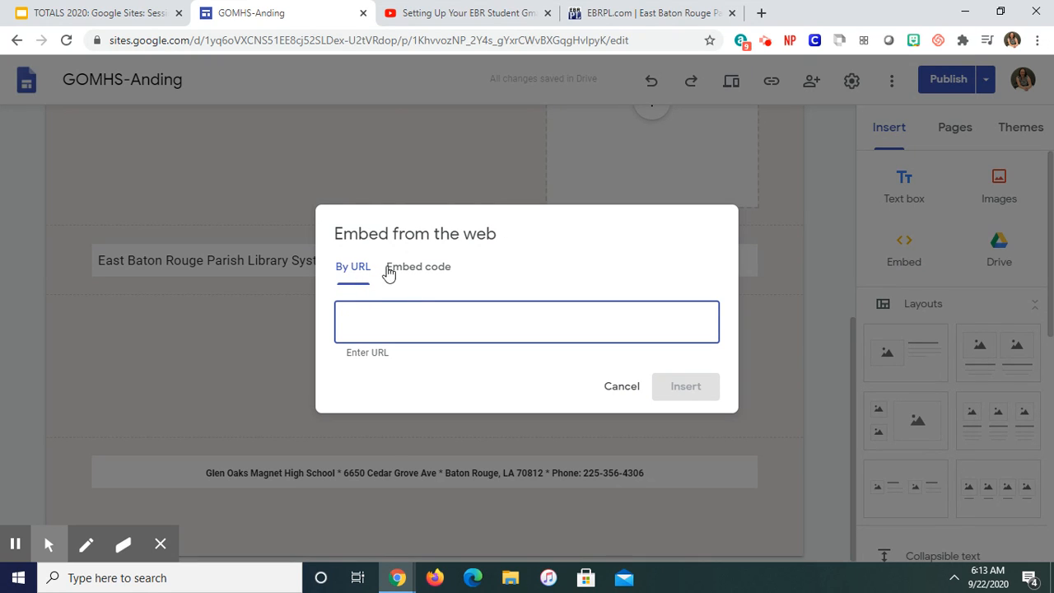
left_click(442, 268)
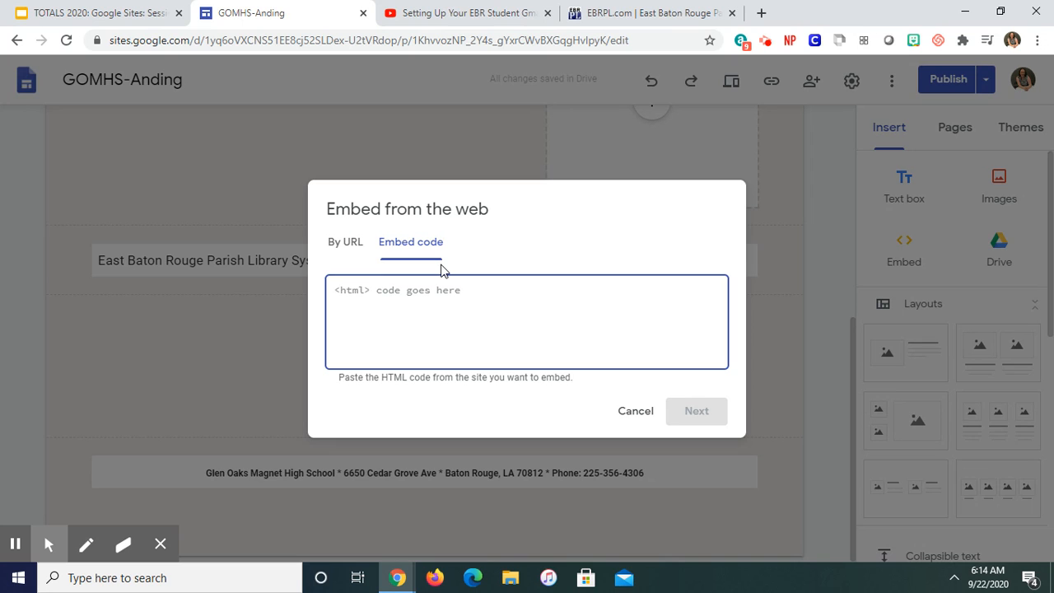
left_click(341, 247)
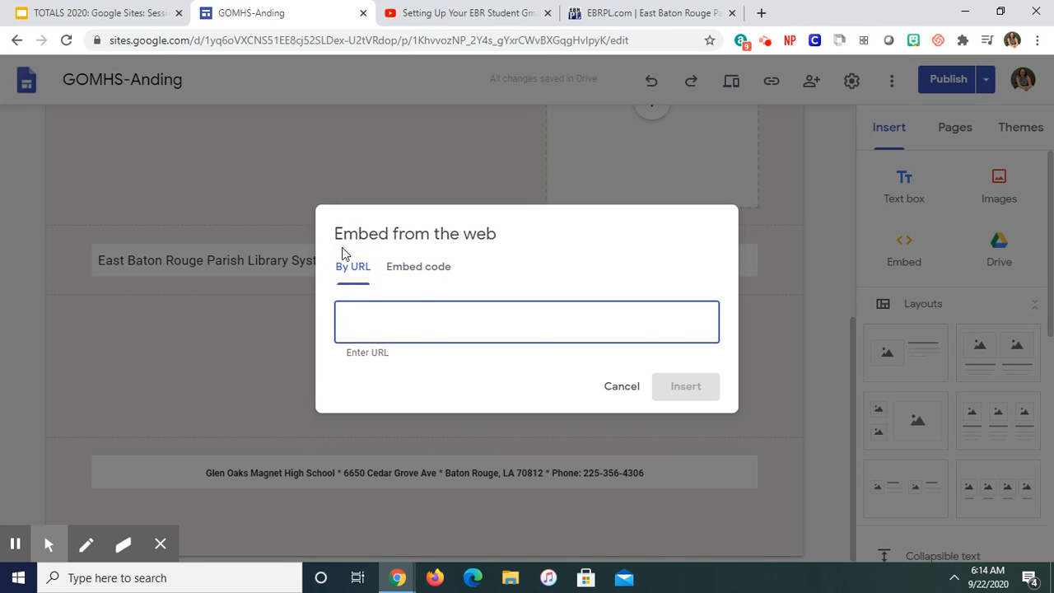
key("ctrl+v")
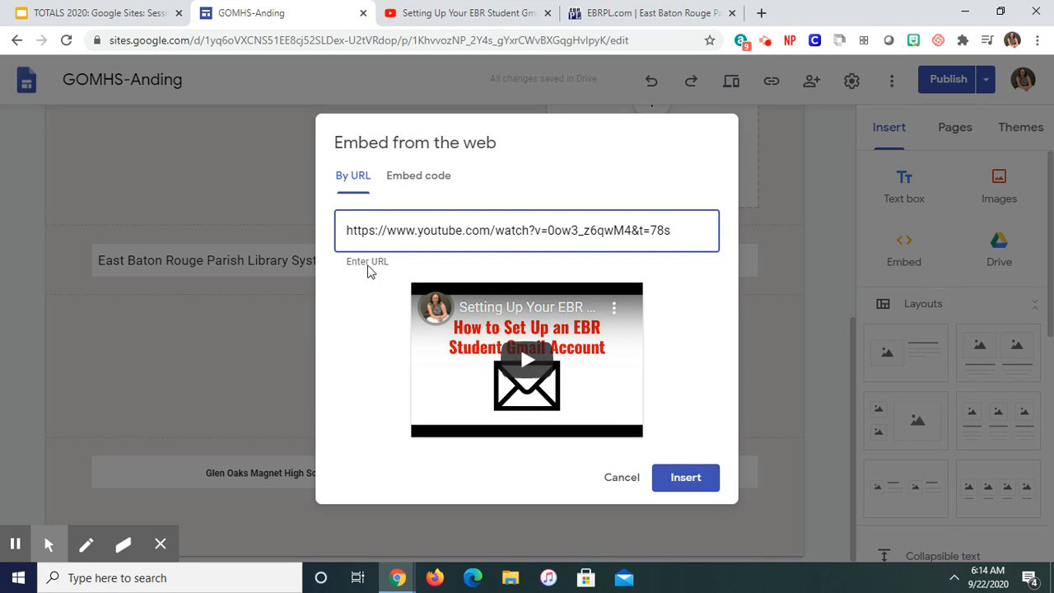
left_click(694, 484)
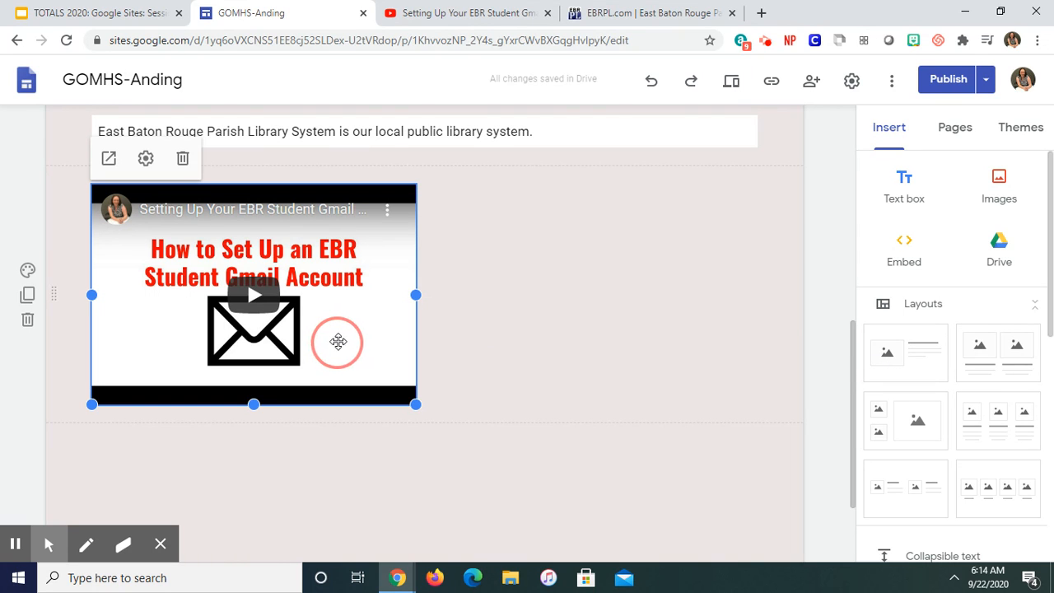
right_click(364, 342)
left_click_drag(344, 306, 463, 300)
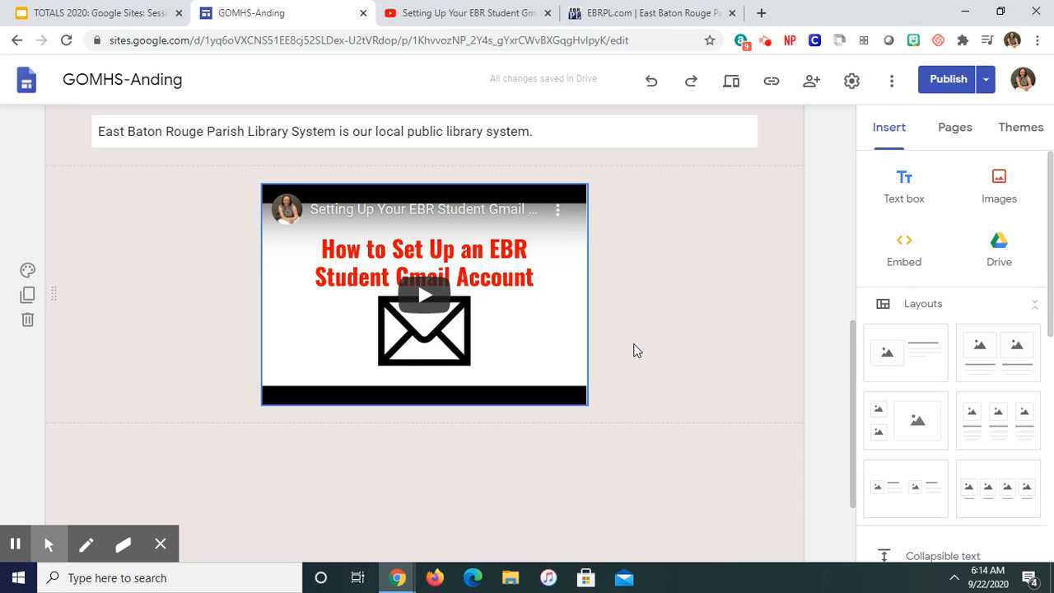
Step: Open the publishing review of the site's draft changes, and return to the editor without publishing
scroll(848, 391, "up", 3)
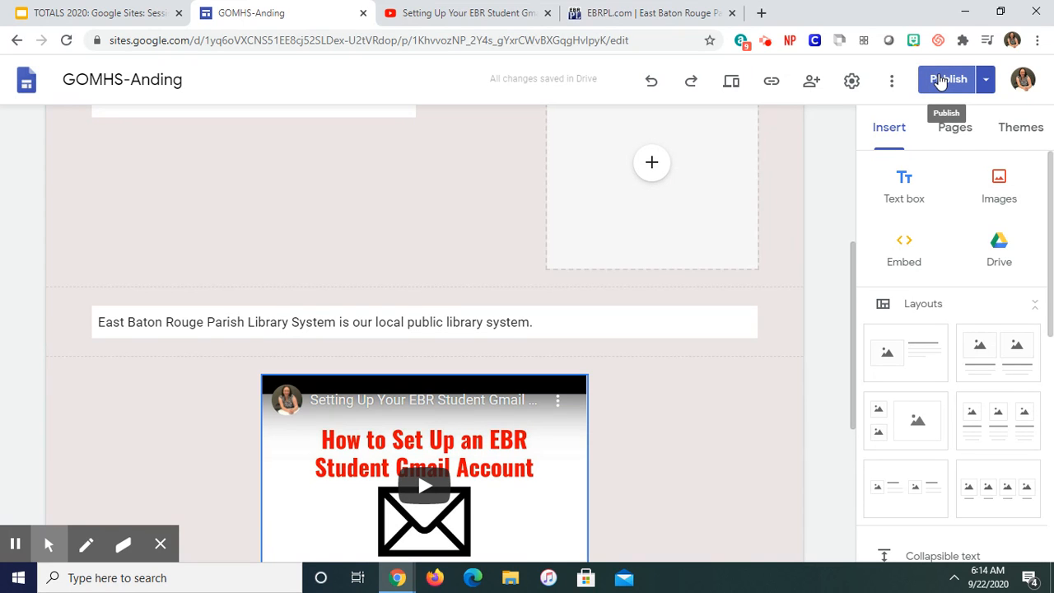
left_click(941, 83)
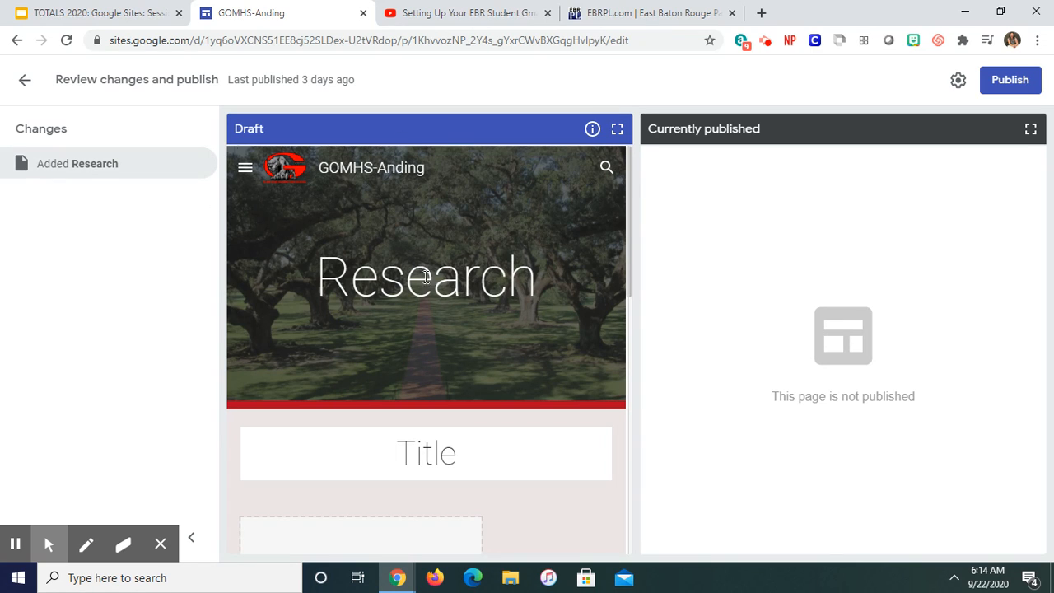
left_click(25, 82)
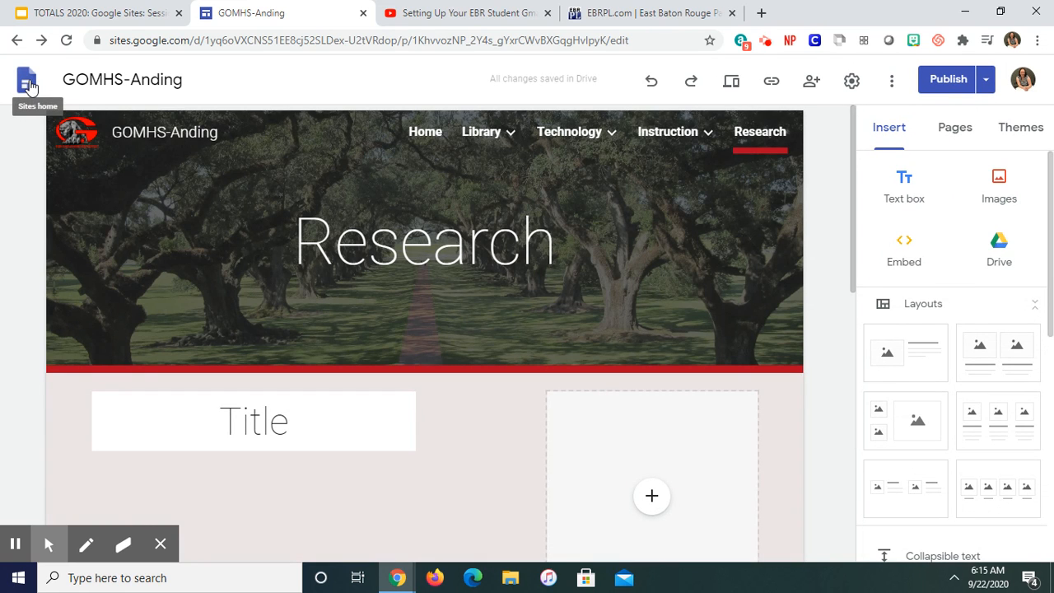
Step: Switch to the Google Sites: Session II presentation in Google Slides, at the Attendance slide
left_click(110, 12)
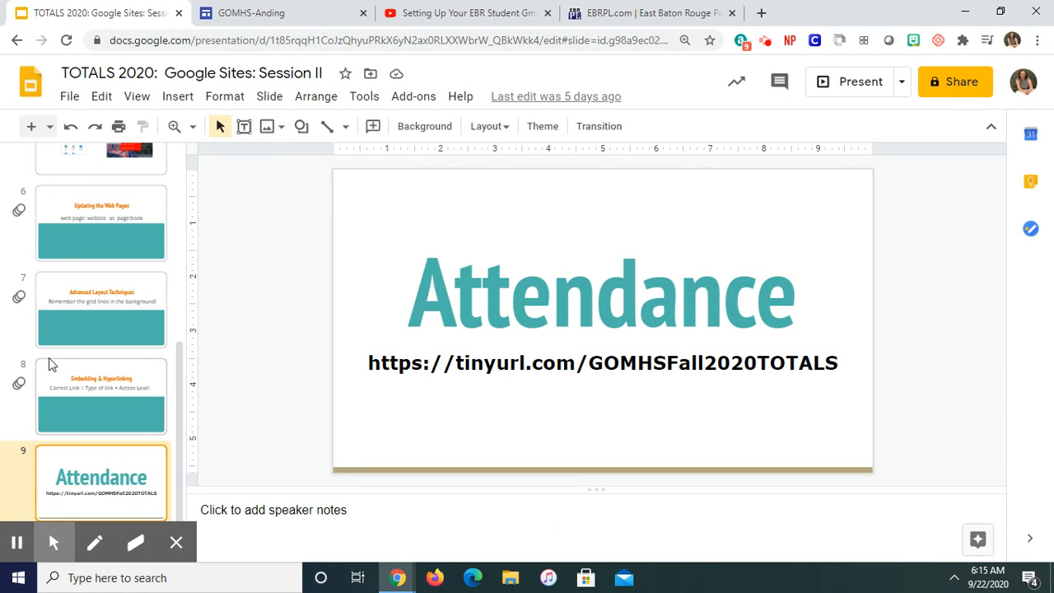